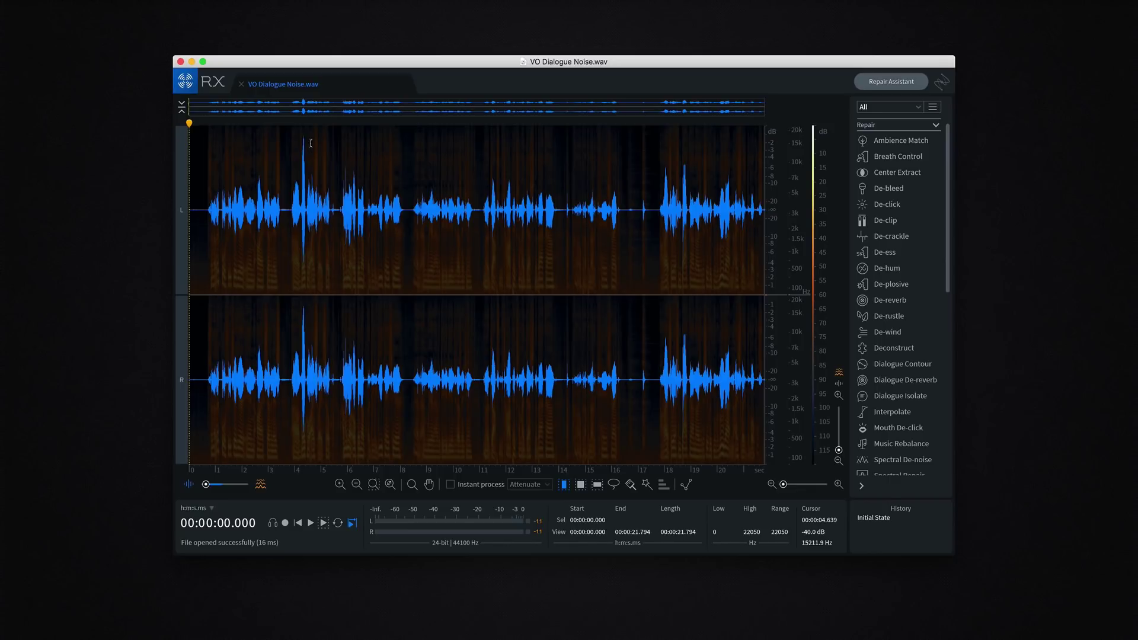
Step: Listen to the noisy voice-over recording, including a replay from near its start
key("space")
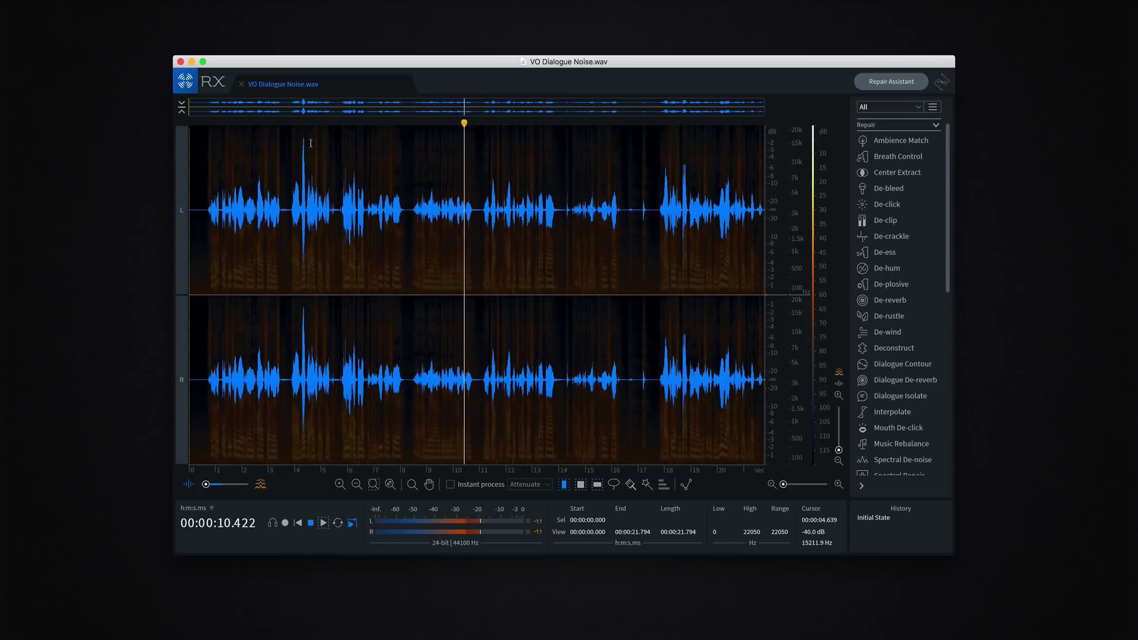
key("space")
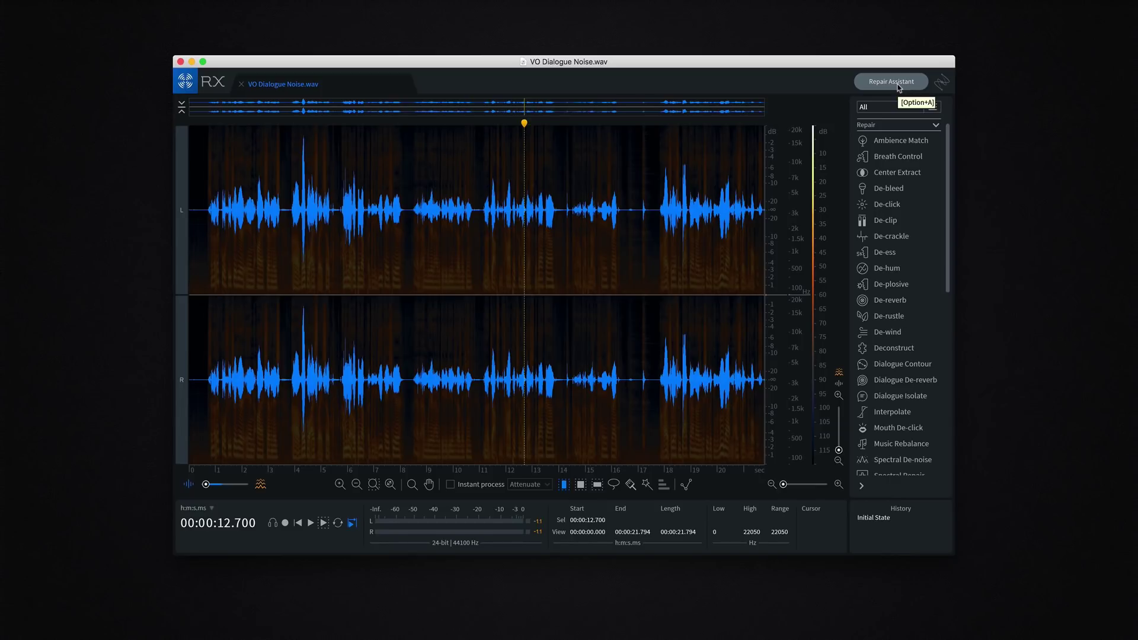
left_click_drag(526, 126, 212, 152)
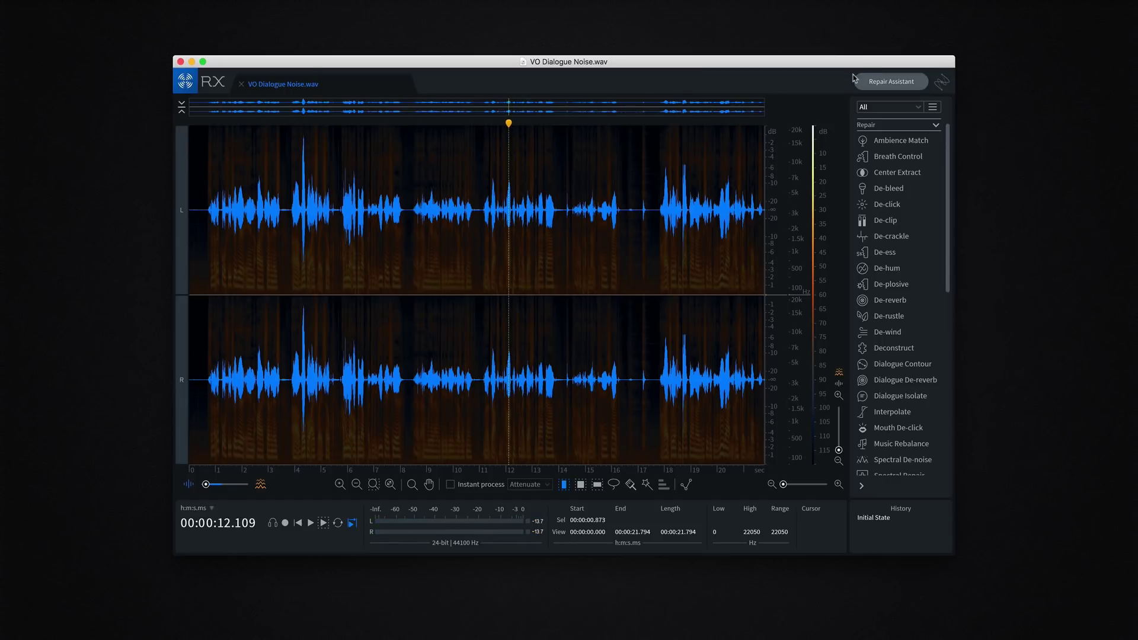
Step: Run the Repair Assistant analysis on the recording with Dialogue as the material type, placing the playhead near the start
left_click(873, 83)
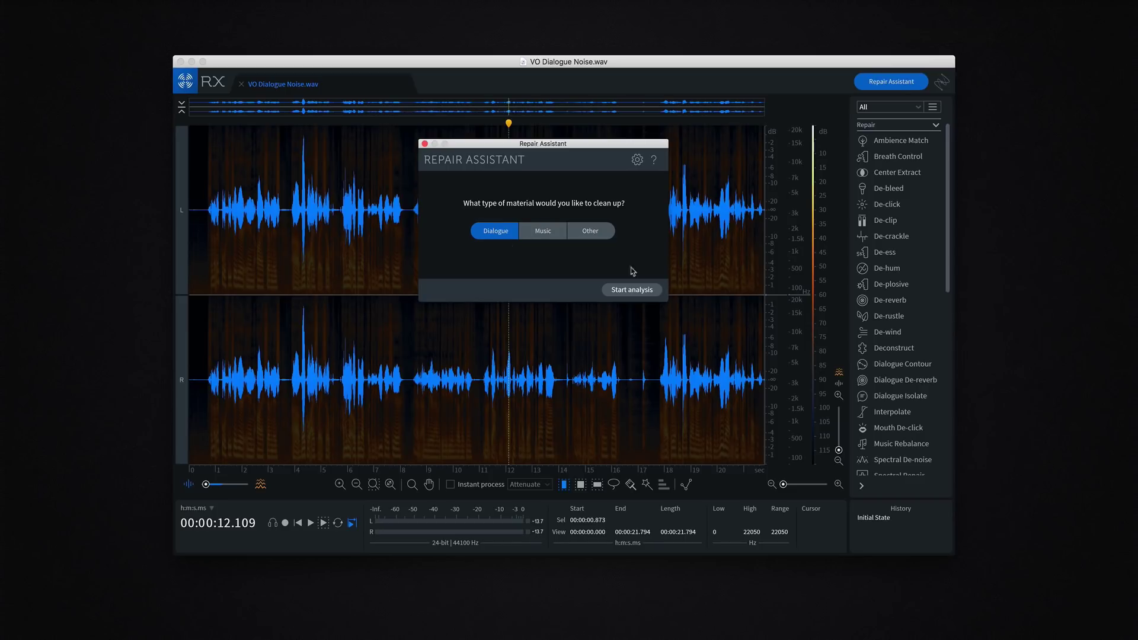
left_click_drag(507, 123, 194, 122)
left_click(633, 289)
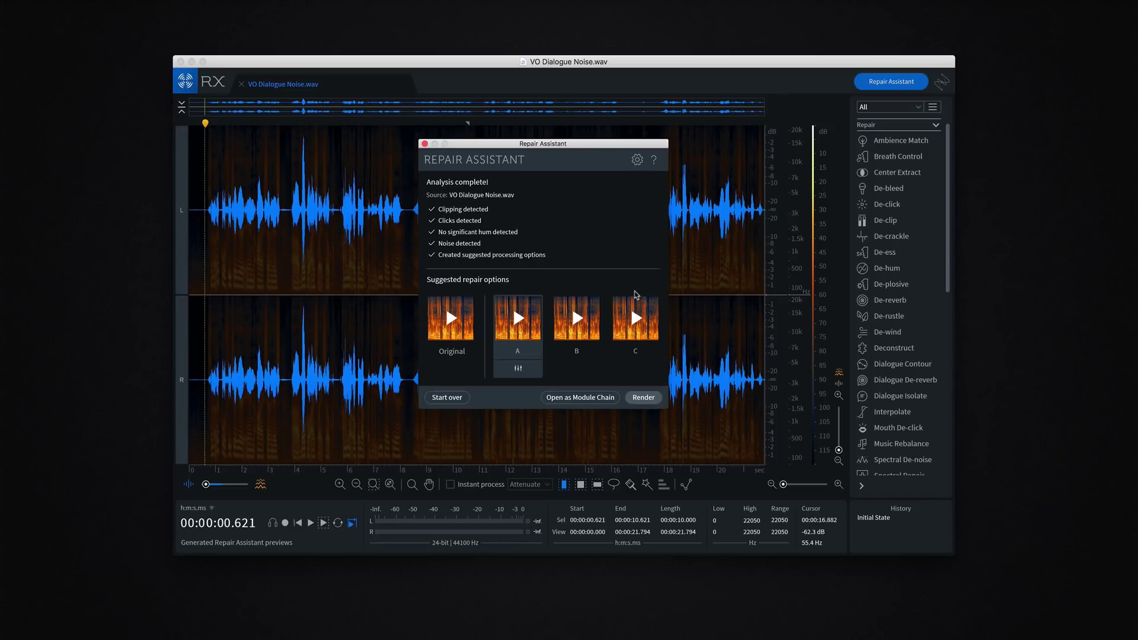
Step: Preview suggested repair option A and compare it with the original audio in the Repair Assistant
left_click(518, 319)
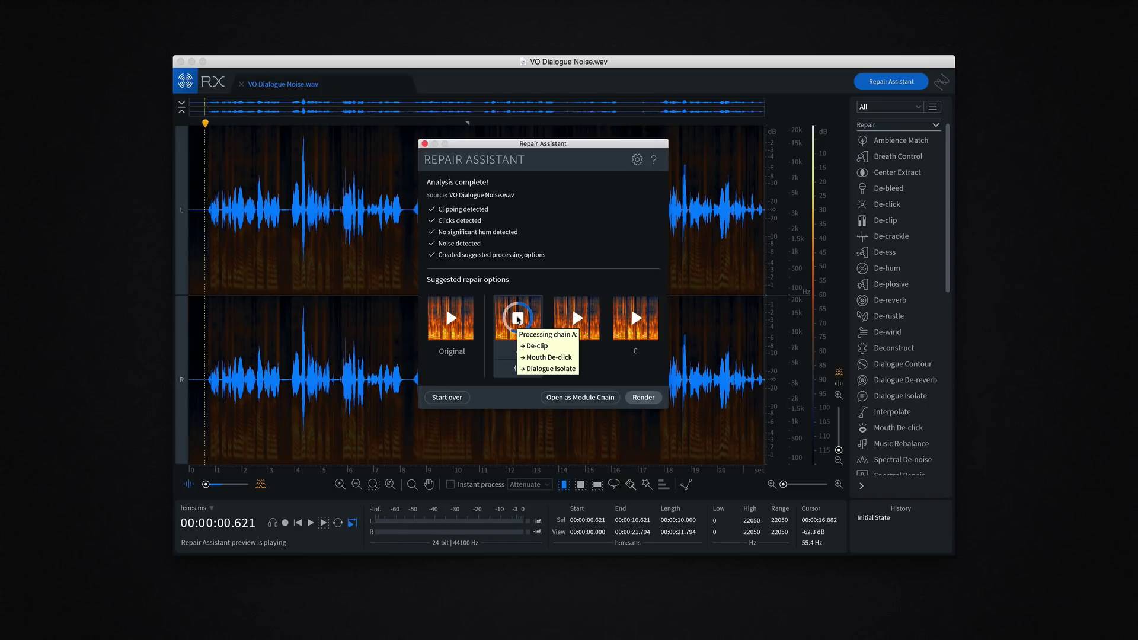
left_click(517, 319)
left_click(453, 320)
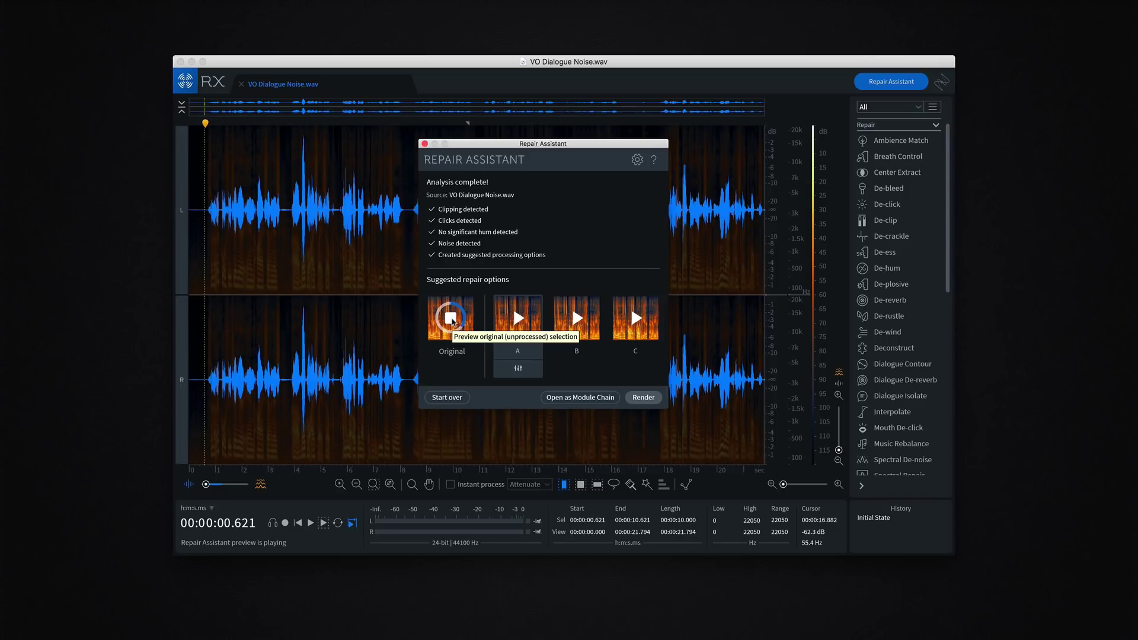
left_click(452, 321)
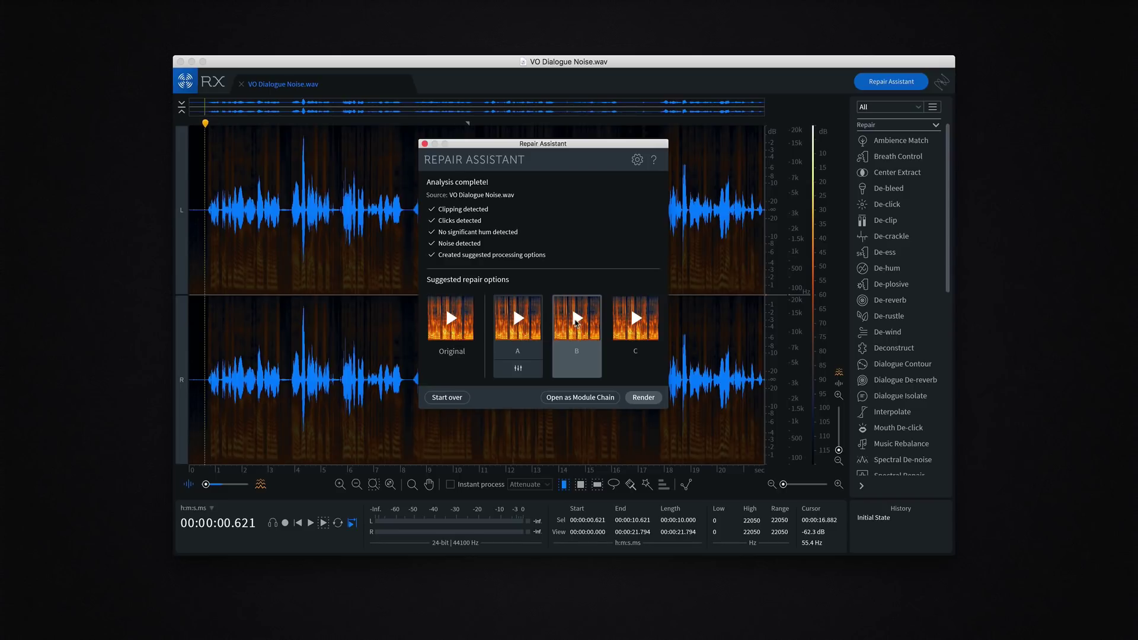
mouse_move(576, 323)
mouse_move(521, 326)
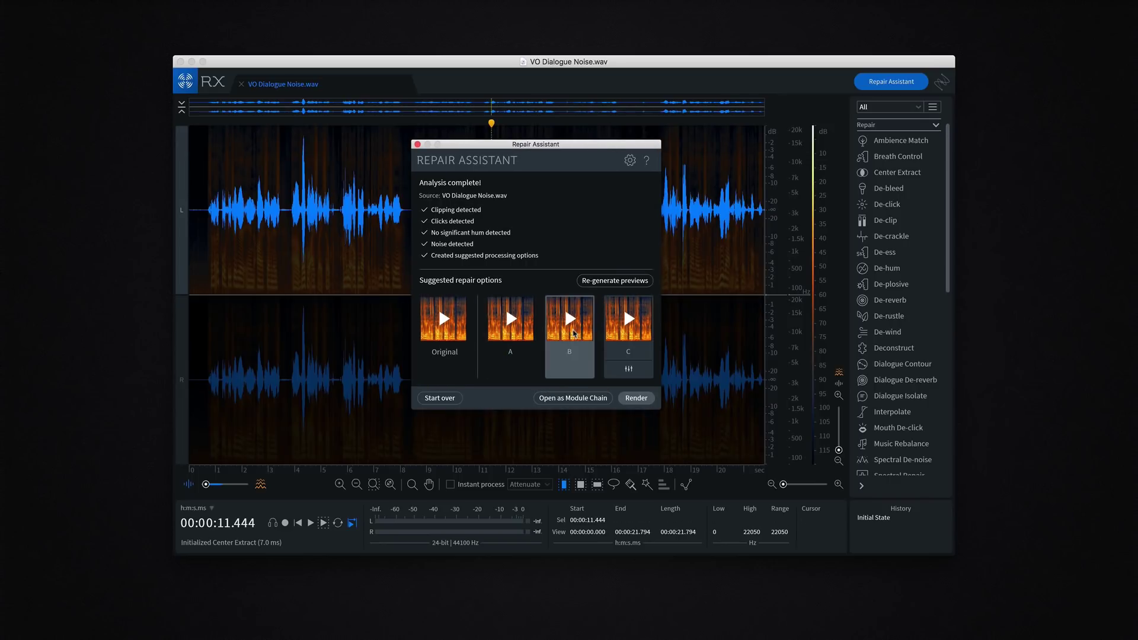
Step: Open suggested repair option C as a module chain and inspect the settings of its Mouth De-click module
left_click(603, 400)
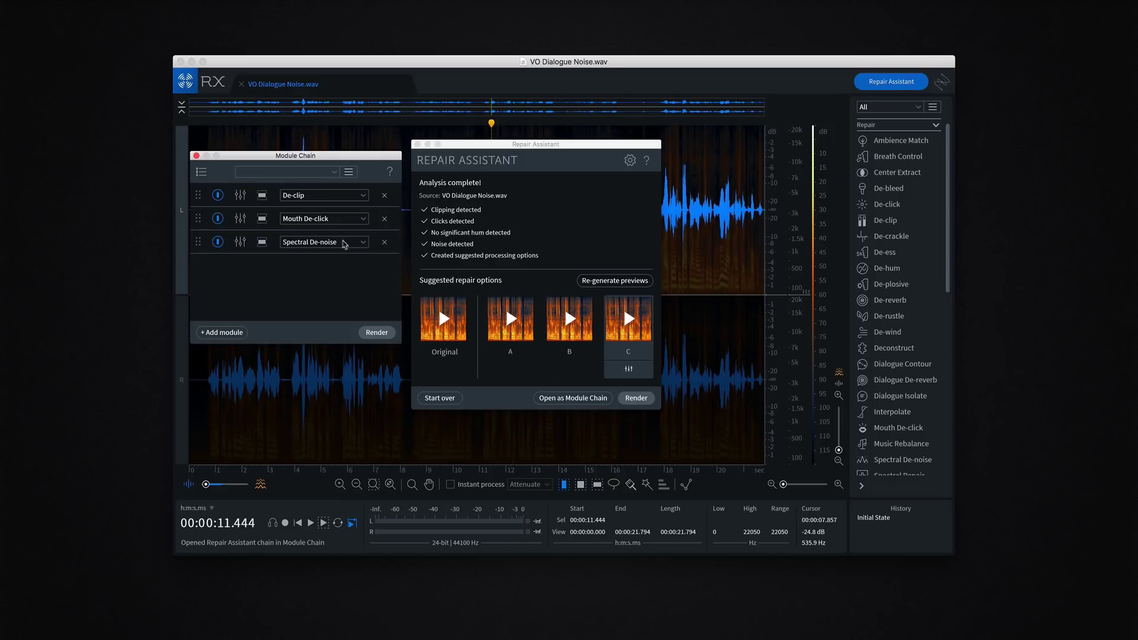
left_click(238, 219)
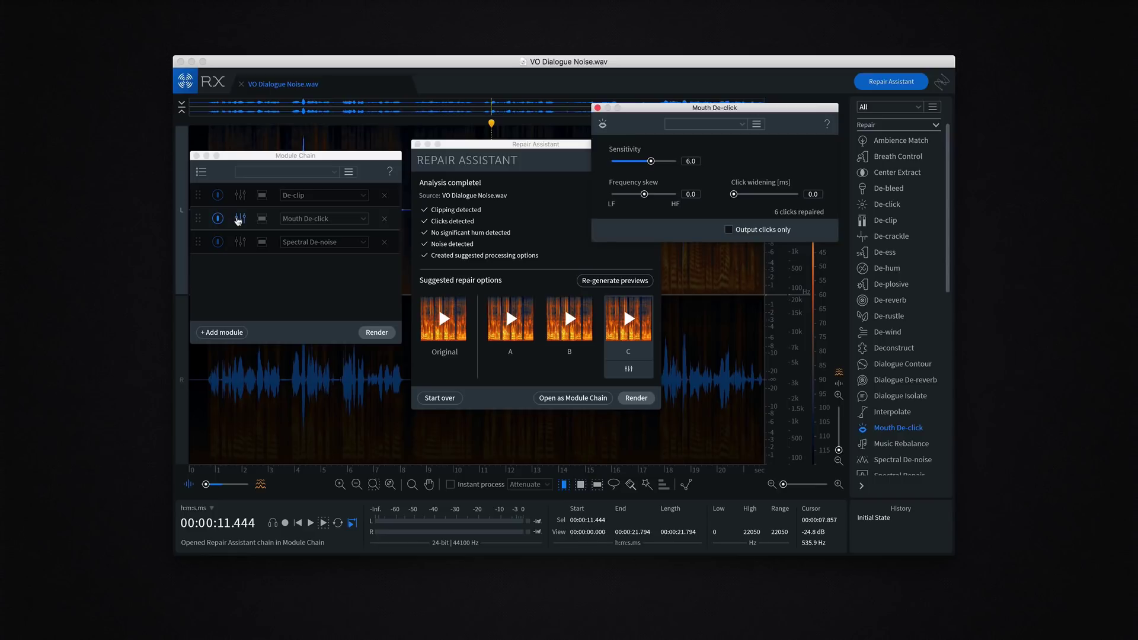
left_click(598, 108)
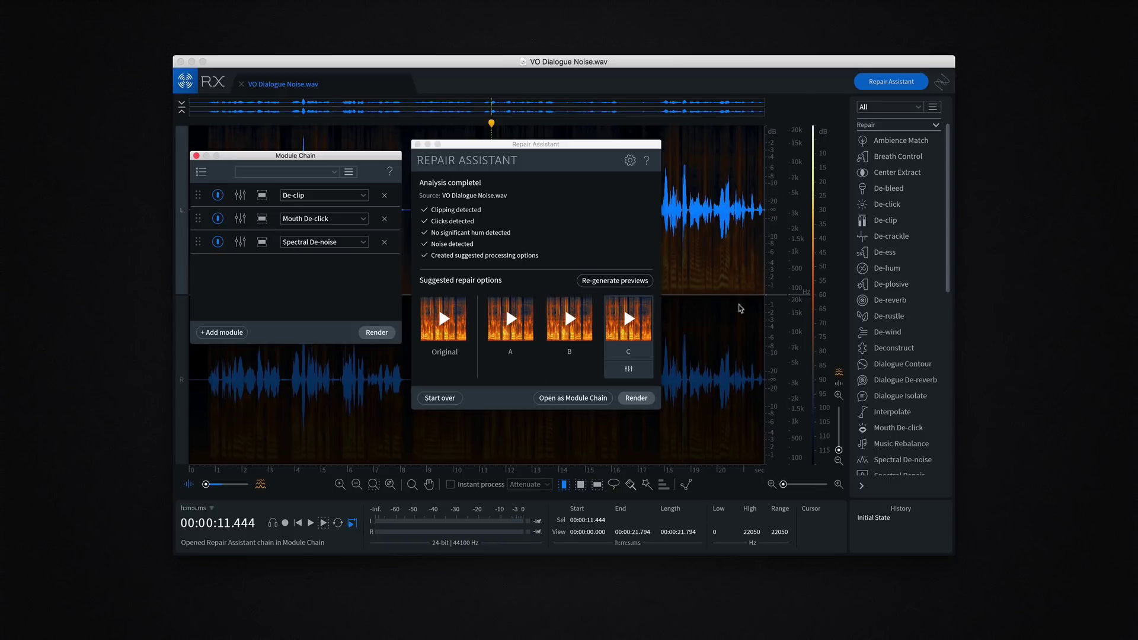
Step: Add an extra module at the end of the chain and remove it again
left_click(228, 332)
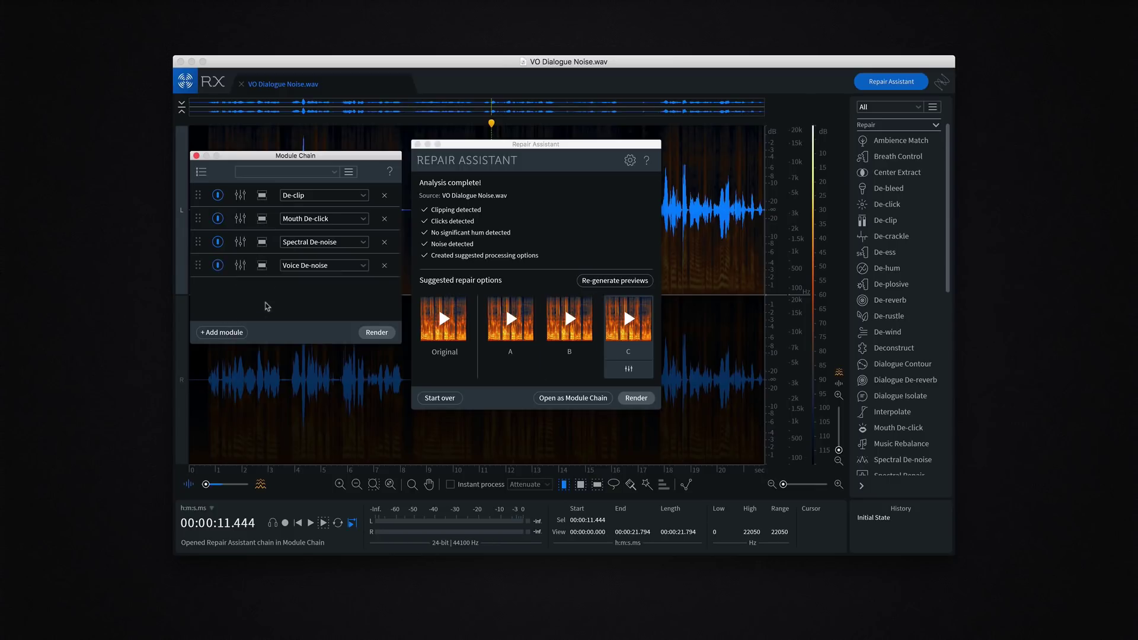
left_click(384, 265)
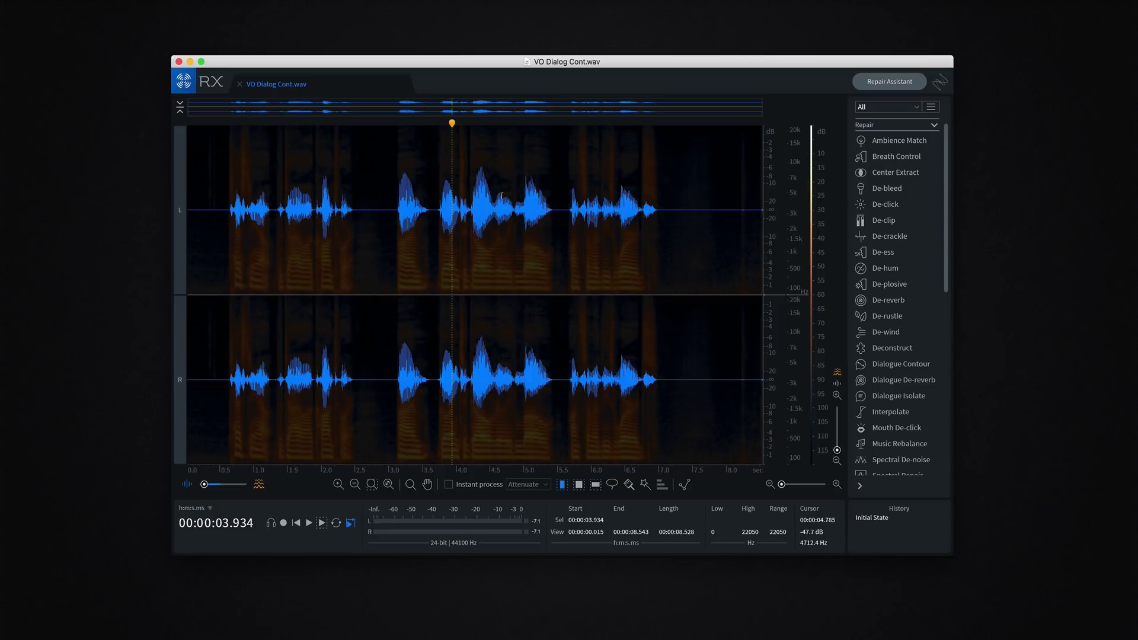
Step: Play the VO Dialog Cont.wav recording with both the left and right channels active
left_click(225, 159)
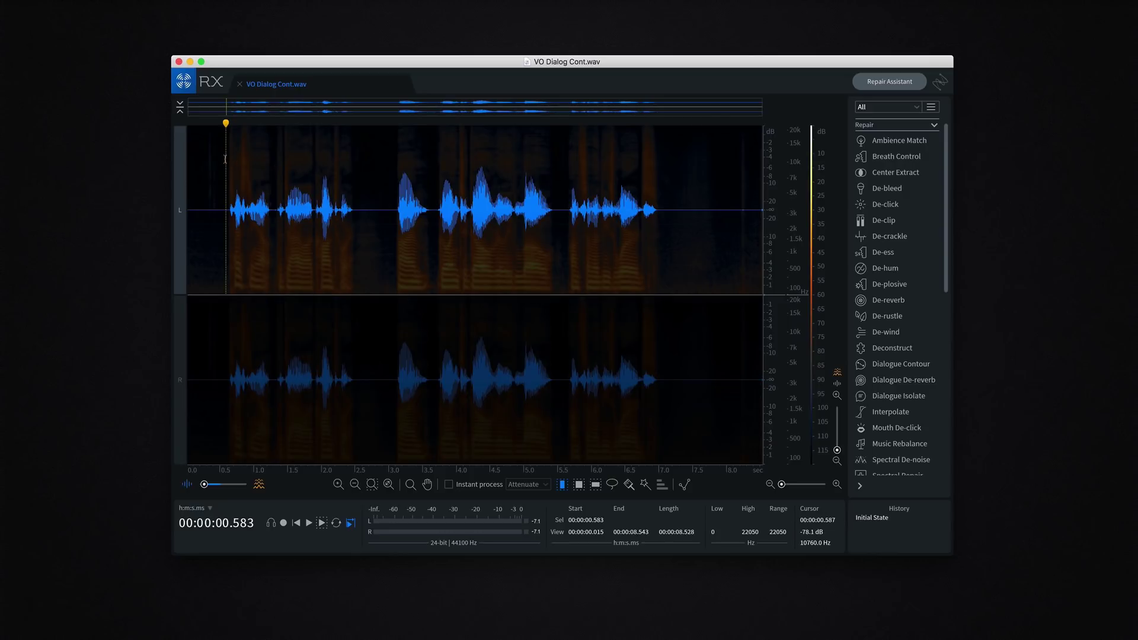
key("space")
key("space")
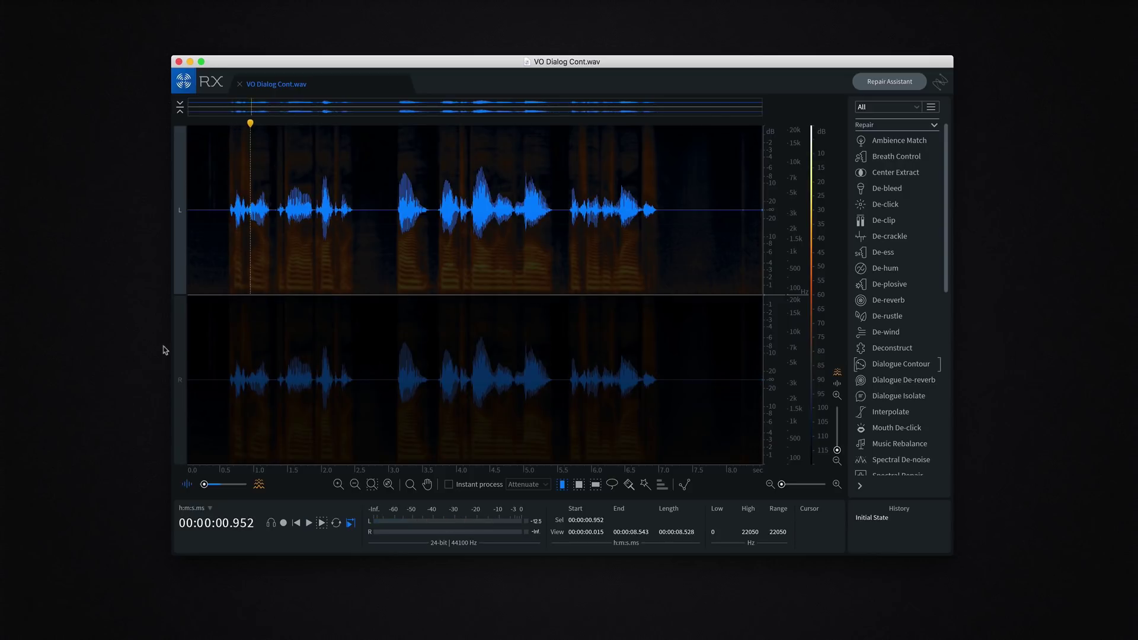
left_click(181, 342)
key("space")
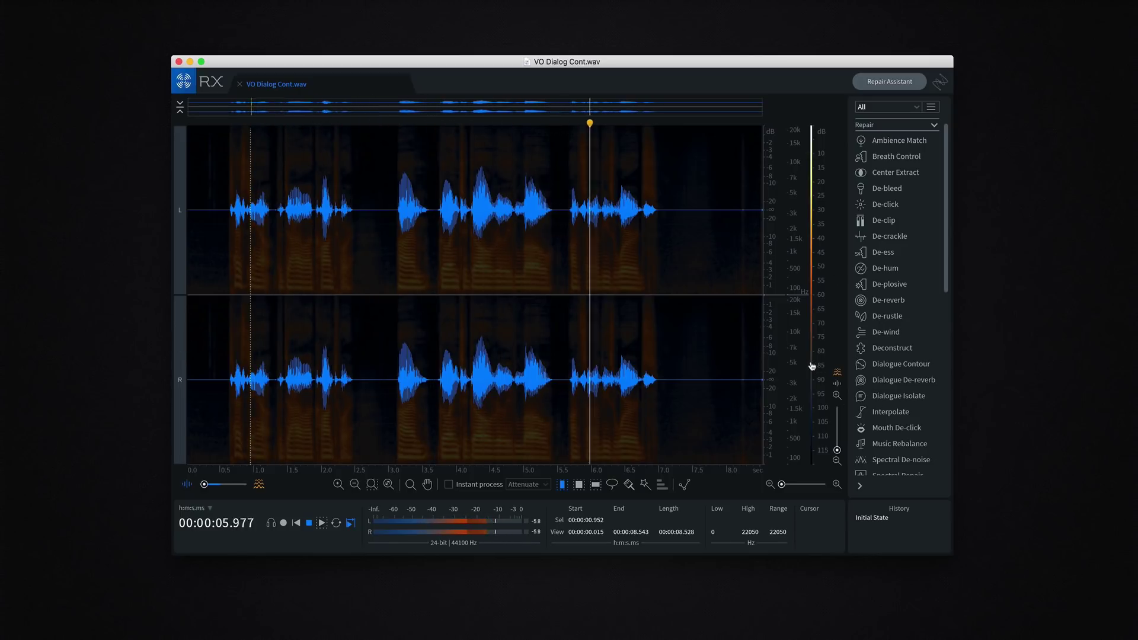
key("space")
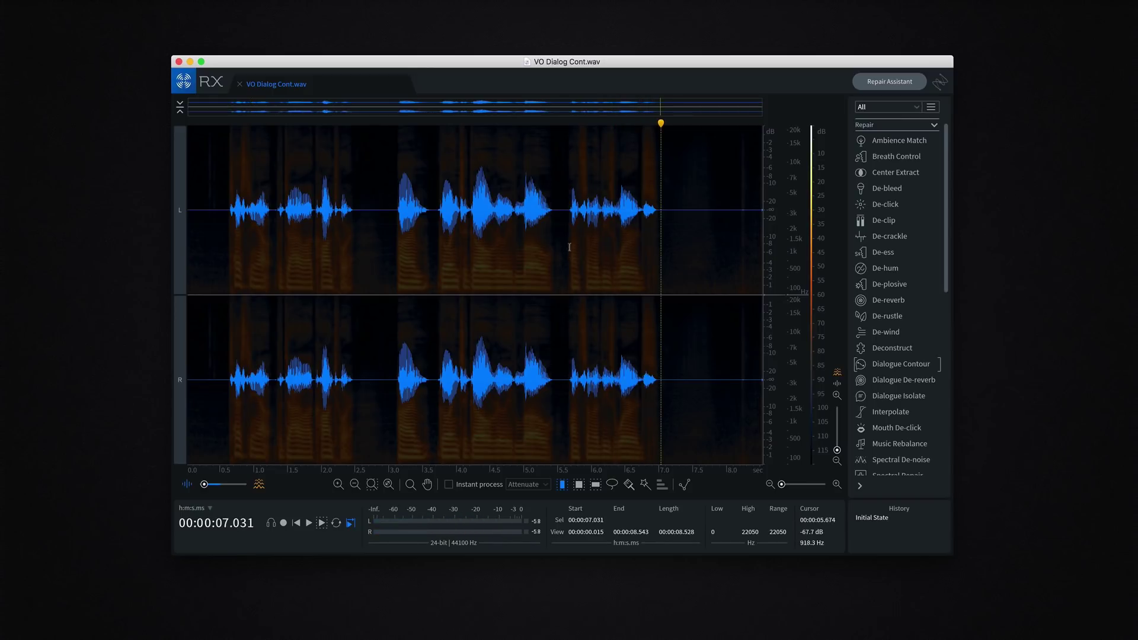
Step: Select the phrase from about 4.2 s to 5.5 s and load it into Dialogue Contour with a reset pitch curve
left_click_drag(469, 207, 552, 210)
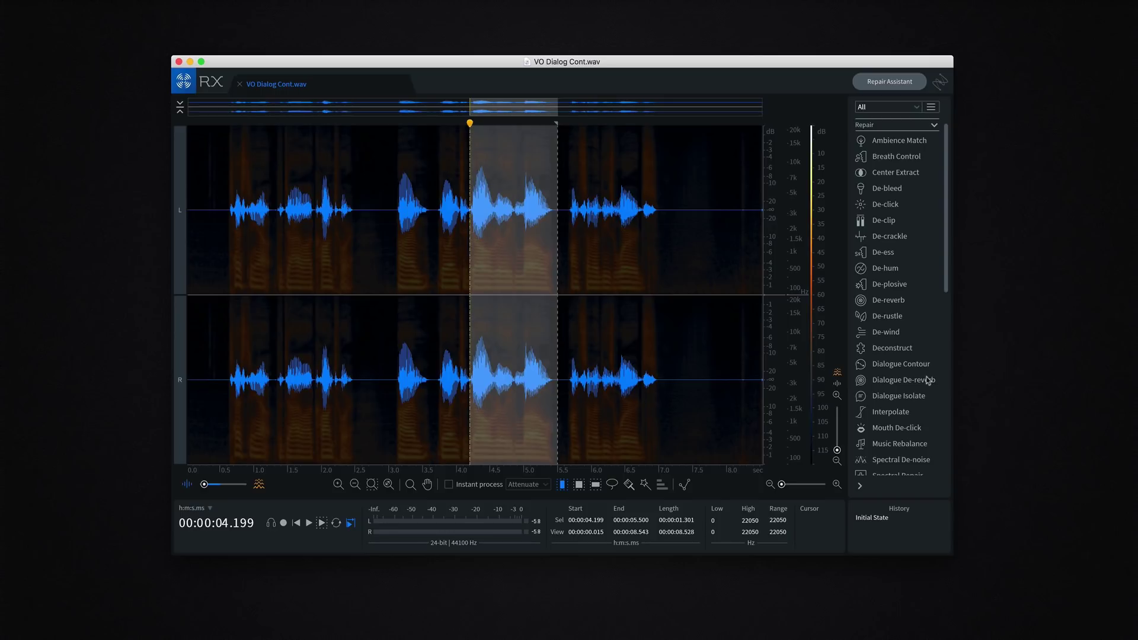
left_click(901, 364)
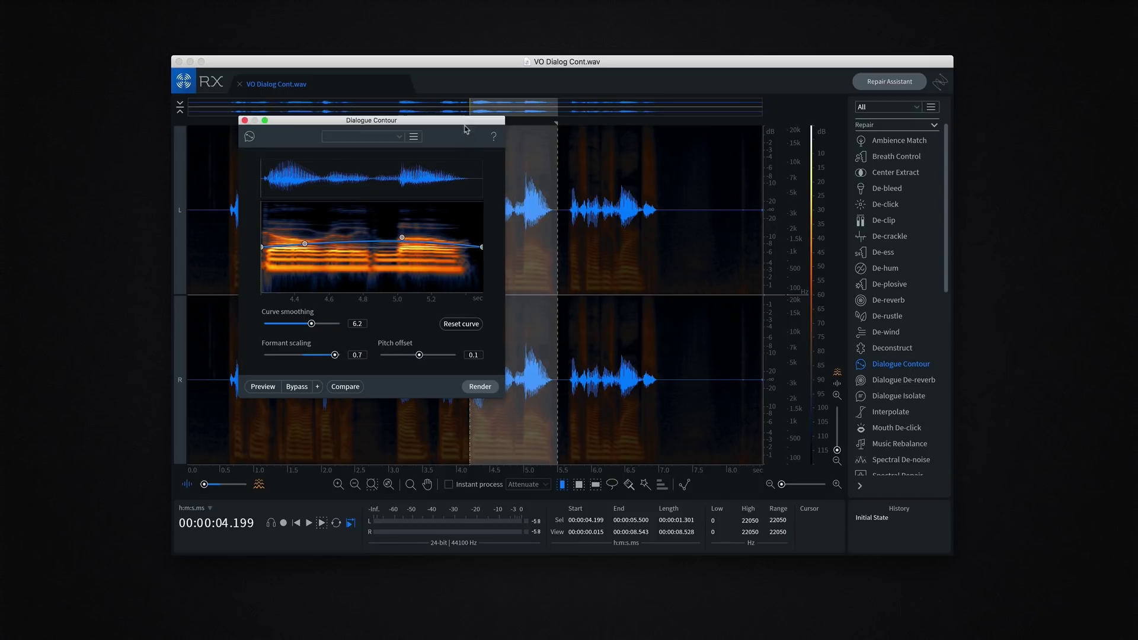
left_click(461, 323)
left_click_drag(438, 122, 365, 116)
key("space")
key("space")
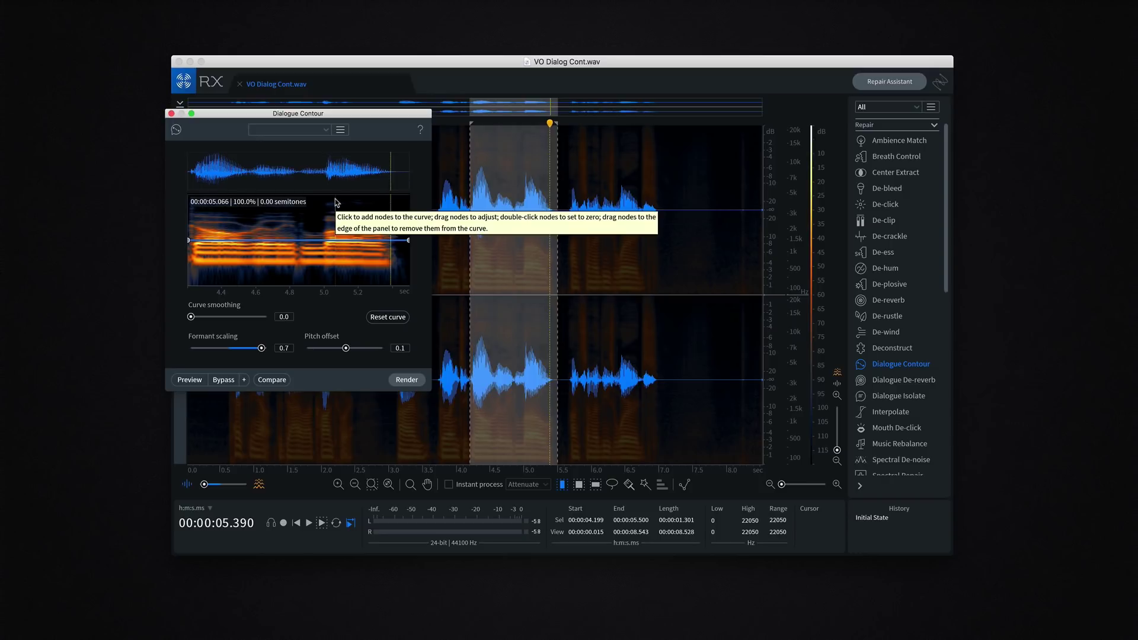
Step: Add nodes to the pitch curve from about 5.0 s onward and raise the curve toward the phrase's end
left_click(324, 240)
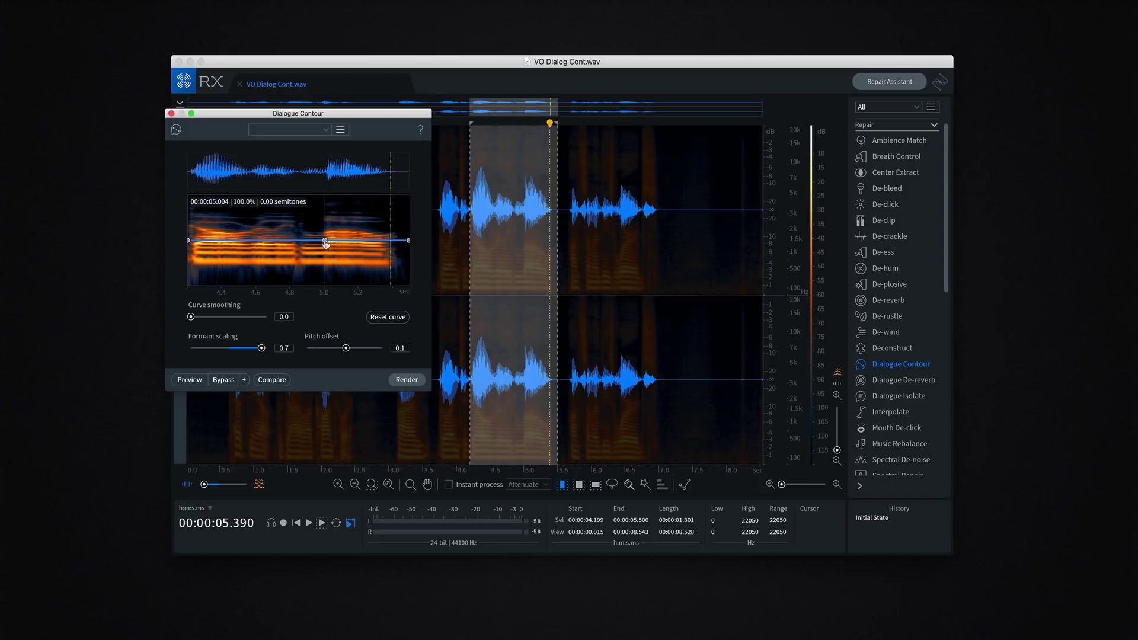
left_click(319, 241)
left_click_drag(355, 240, 408, 233)
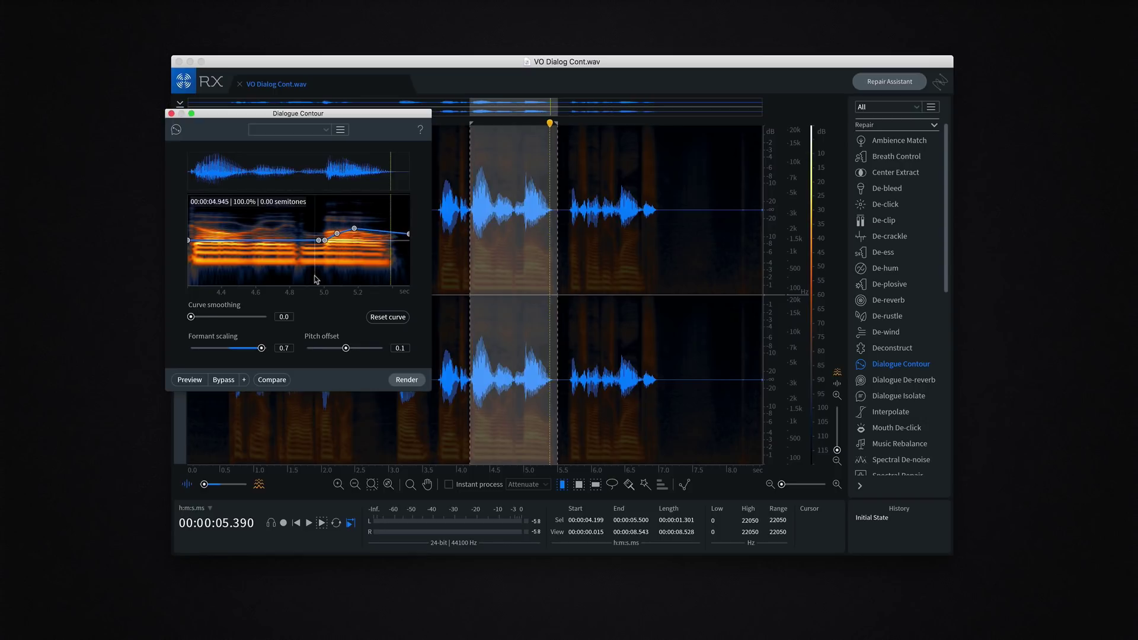
Step: Set Dialogue Contour's curve smoothing to 2.8 and formant scaling to 0.4
mouse_move(191, 317)
left_mouse_down()
mouse_move(235, 318)
mouse_move(209, 320)
left_mouse_up()
left_click_drag(261, 349, 252, 348)
left_click_drag(208, 317, 219, 319)
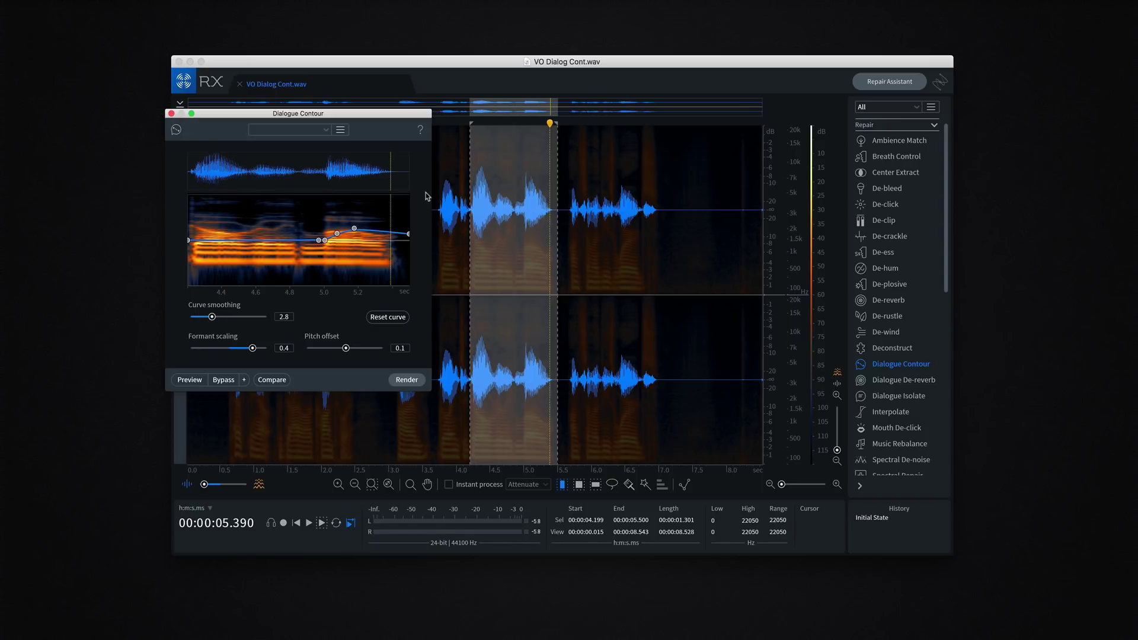
Step: Play the unprocessed phrase and preview it with the current Dialogue Contour settings
key("space")
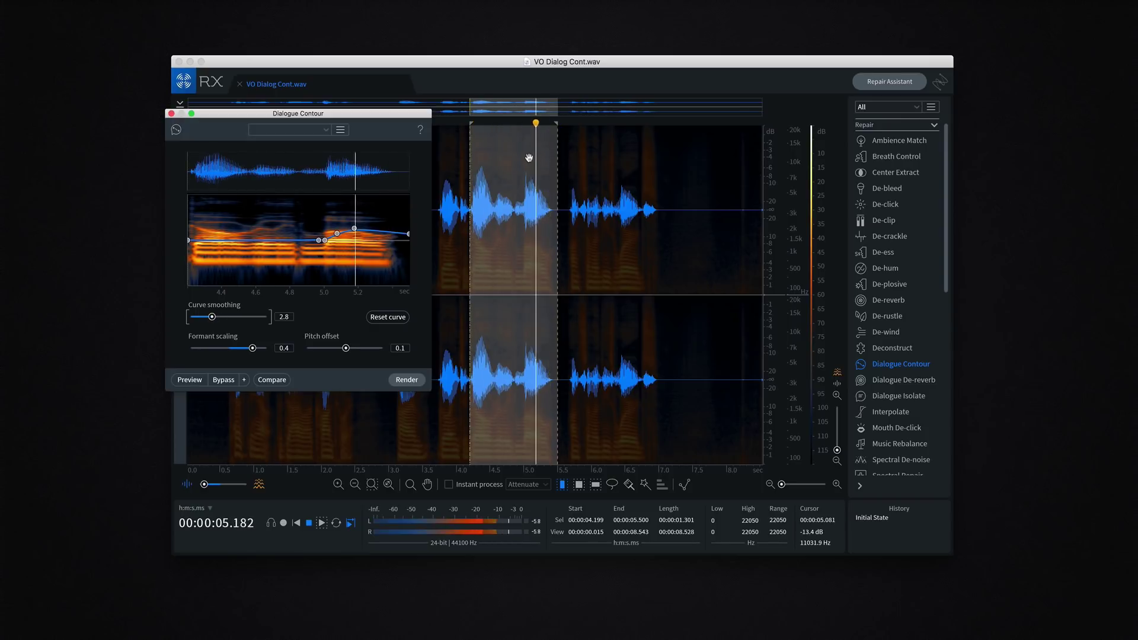
key("space")
key("space")
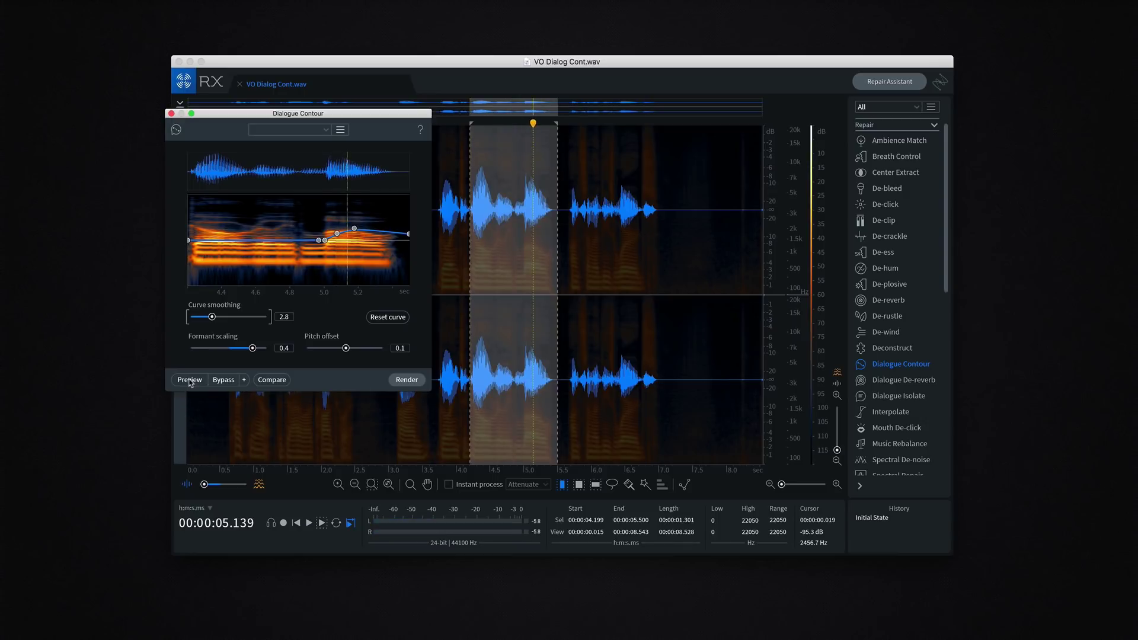
left_click(190, 380)
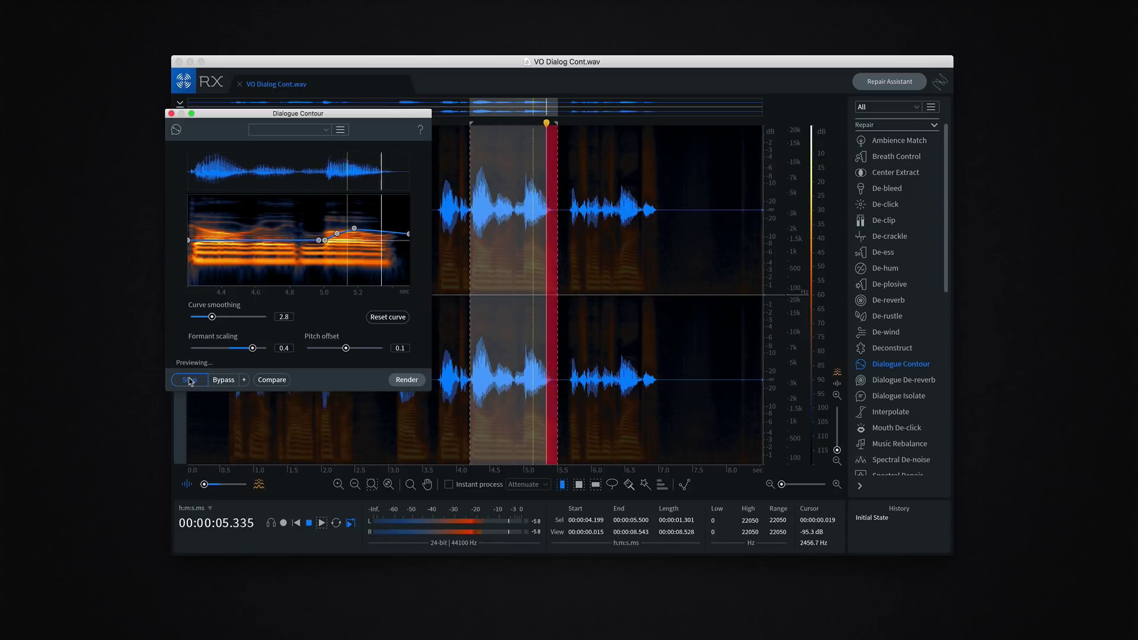
Step: Reshape the pitch curve so it peaks near 5.1 s and dips near 5.2 s, previewing the adjustments
mouse_move(336, 235)
mouse_move(336, 234)
left_mouse_down()
mouse_move(353, 238)
mouse_move(325, 238)
left_mouse_up()
left_click(191, 380)
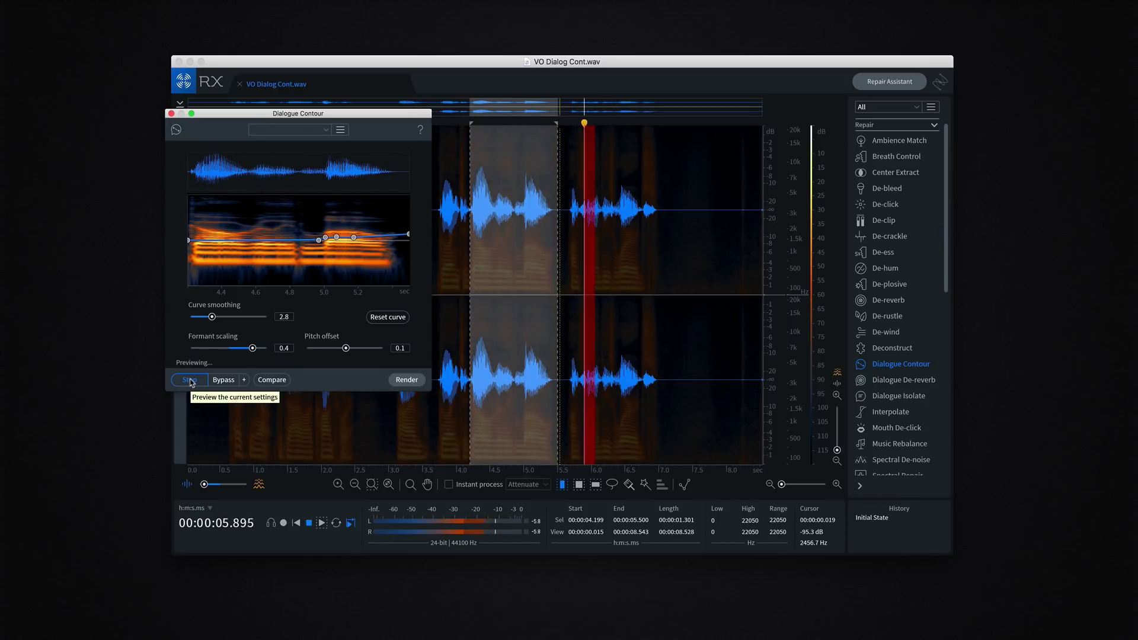
key("space")
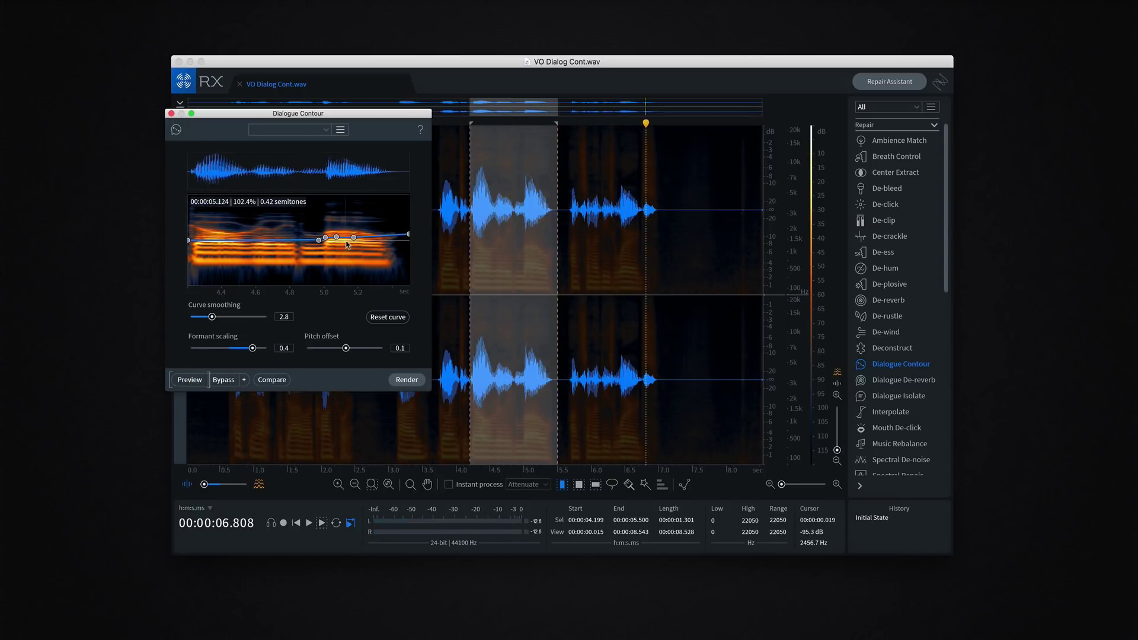
mouse_move(354, 238)
left_mouse_down()
mouse_move(313, 242)
mouse_move(337, 230)
mouse_move(356, 245)
left_mouse_up()
left_click(194, 381)
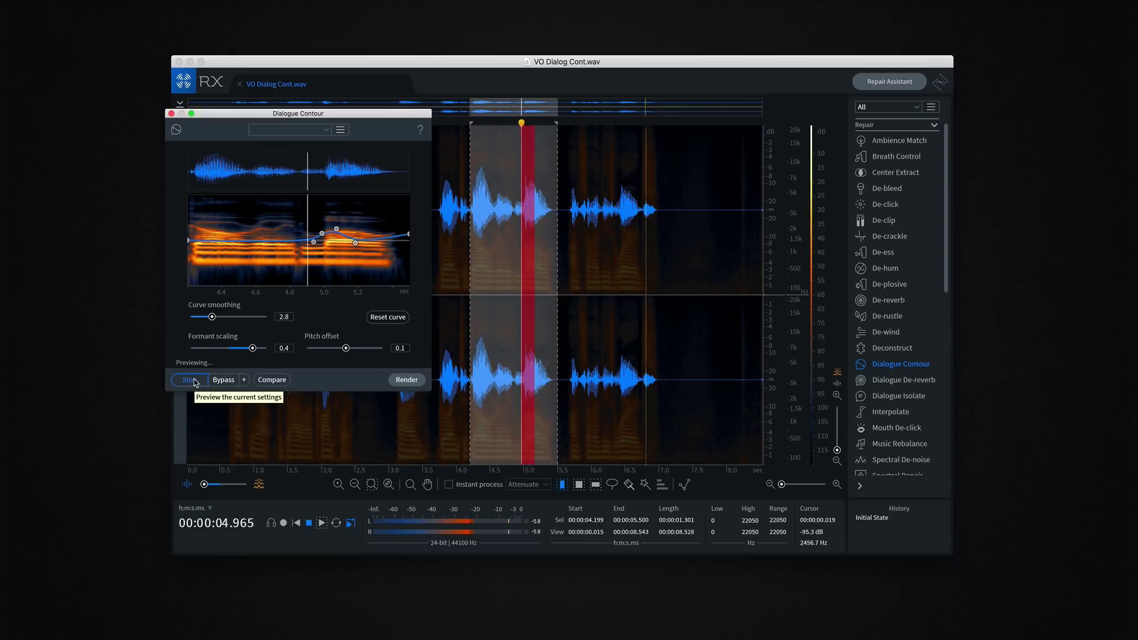
left_click(199, 382)
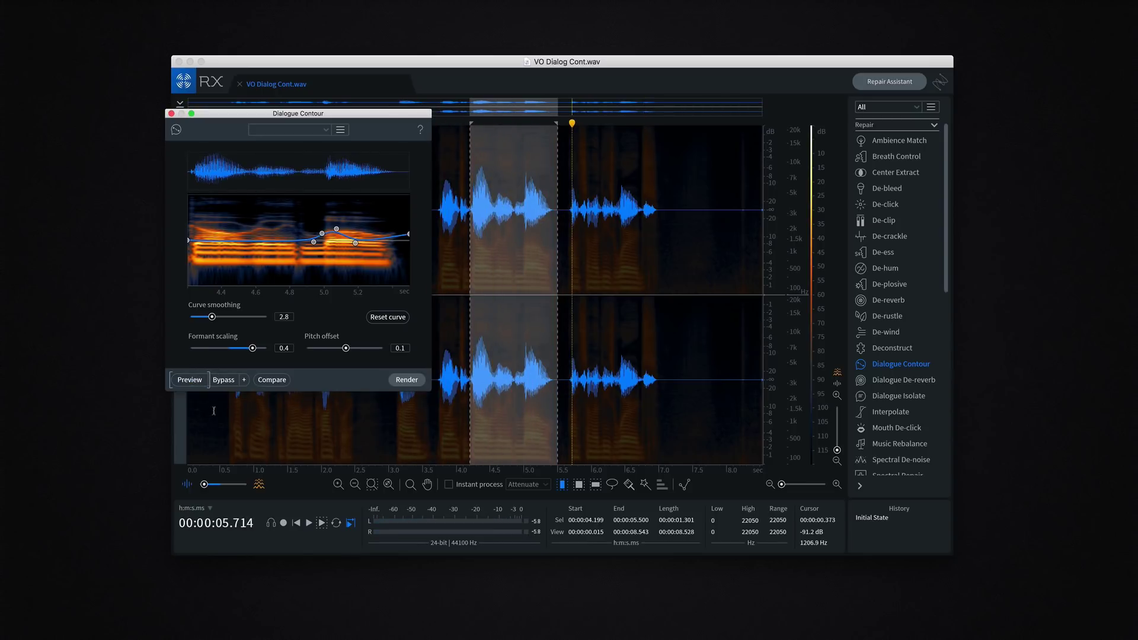
Step: Add the Dialogue Contour settings to the comparison list and audition them against the original audio
left_click(269, 380)
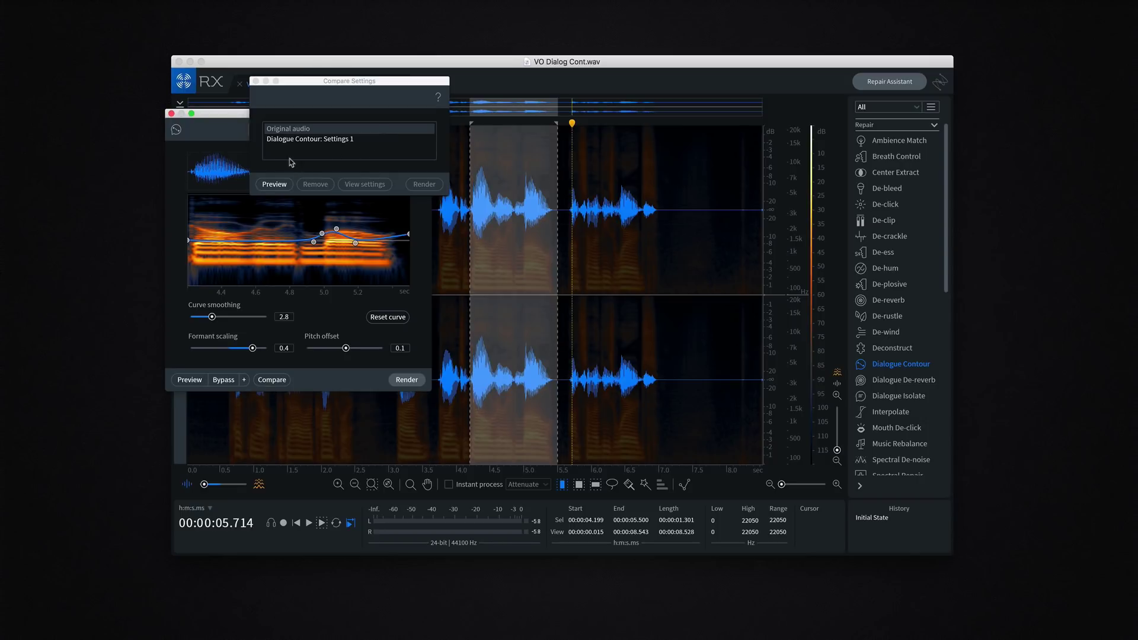
left_click(294, 132)
left_click(286, 184)
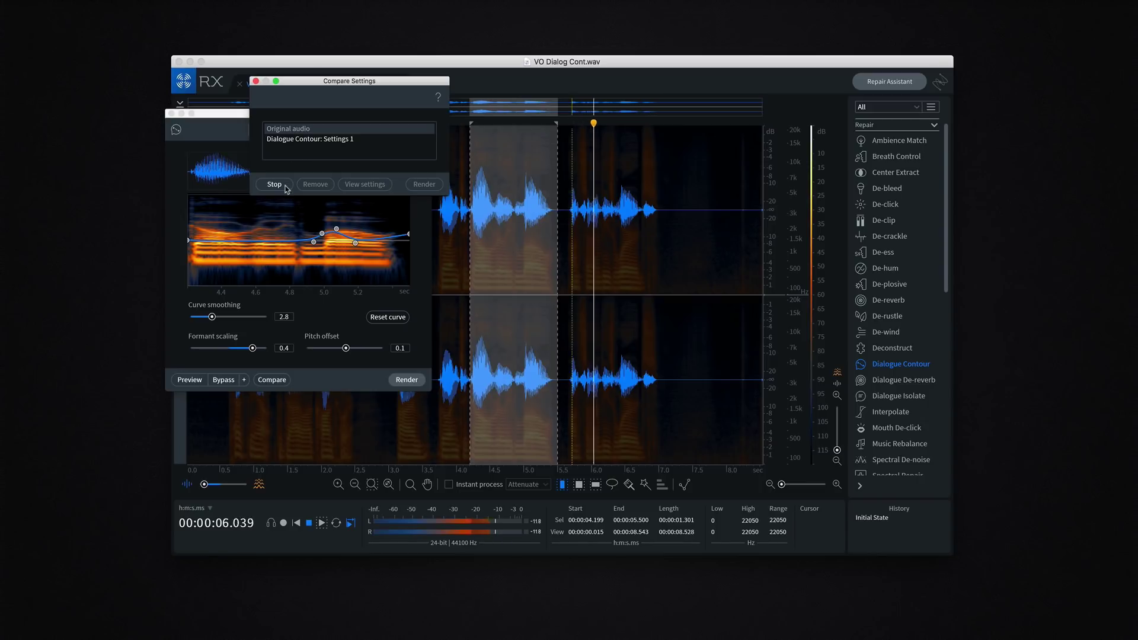
left_click(288, 138)
double_click(289, 140)
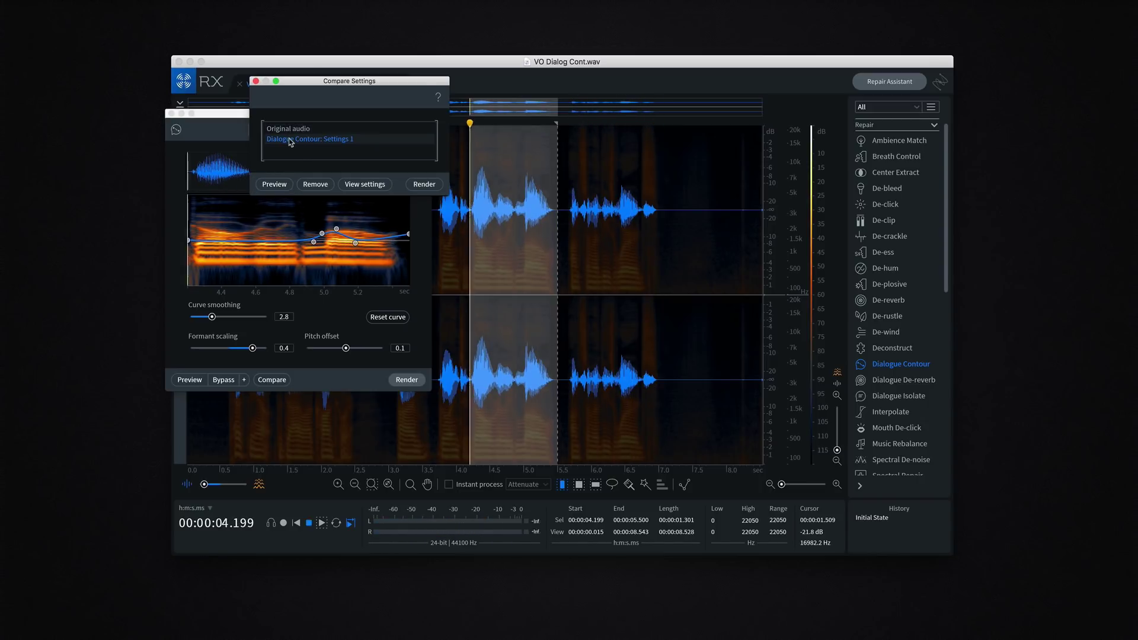
double_click(289, 130)
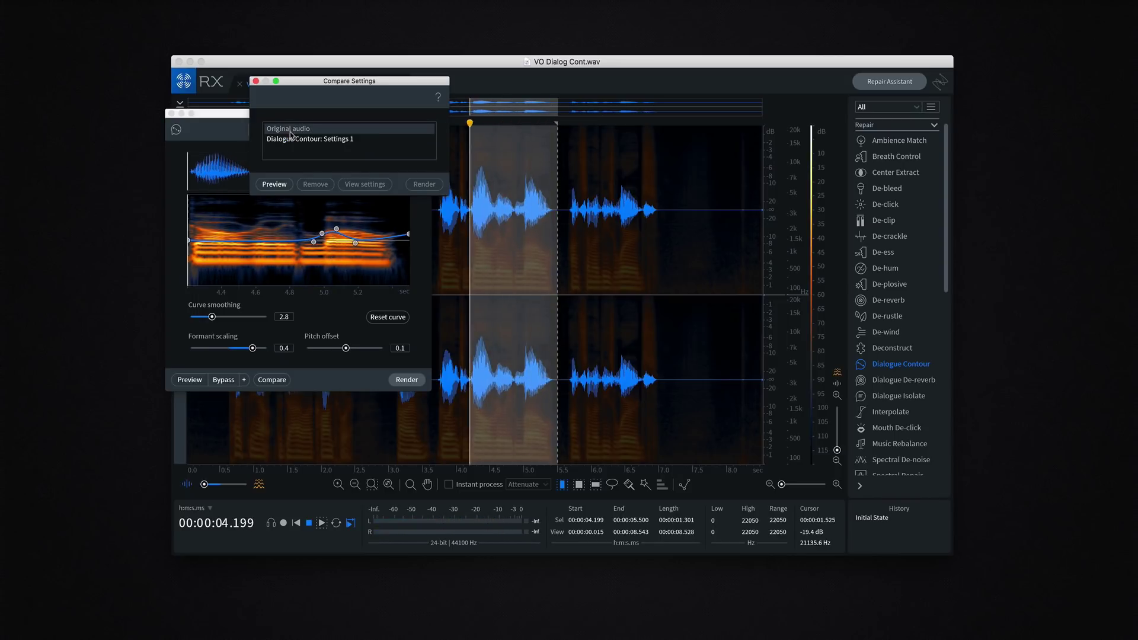
Step: Audition Dialogue Contour: Settings 1 and adjust the pitch-curve points between about 5.0 and 5.2 s
double_click(291, 138)
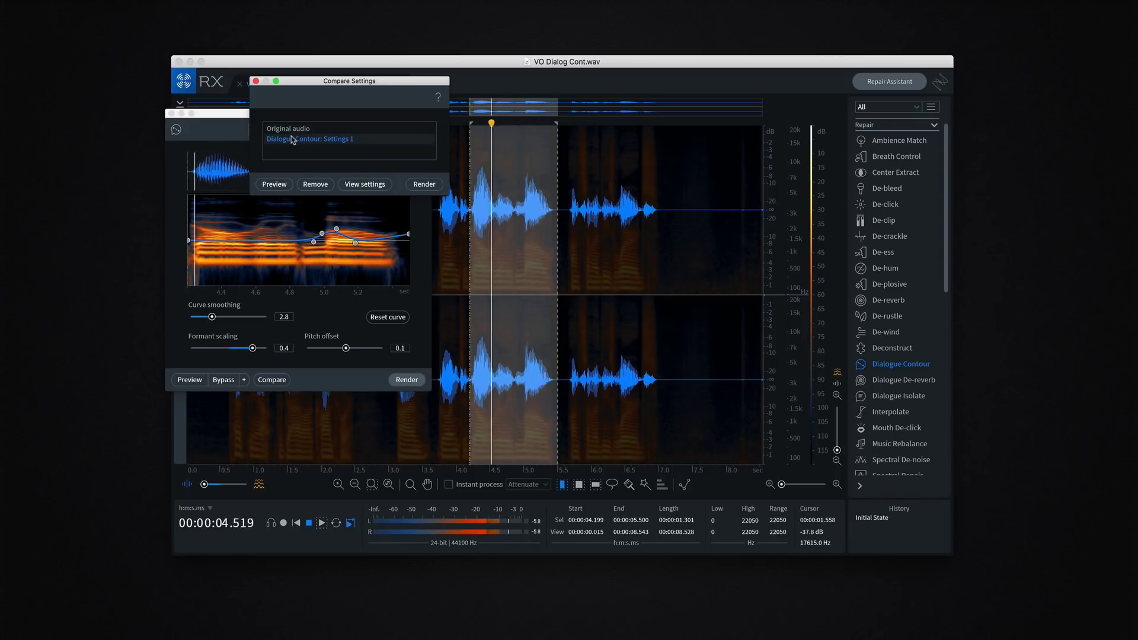
left_click(329, 235)
left_click_drag(336, 229, 356, 240)
left_click(359, 239)
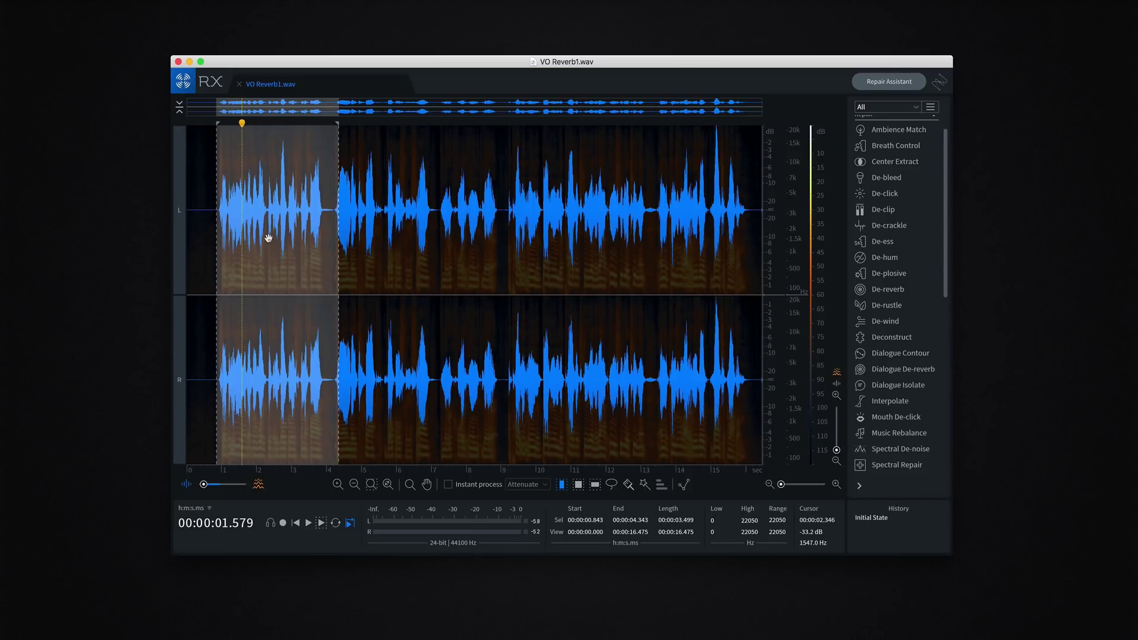
Step: Play the selected voice-over phrase, open Dialogue De-reverb and set sensitivity to 7.8, ambience preservation to 23% and reduction to -47 dB
key("space")
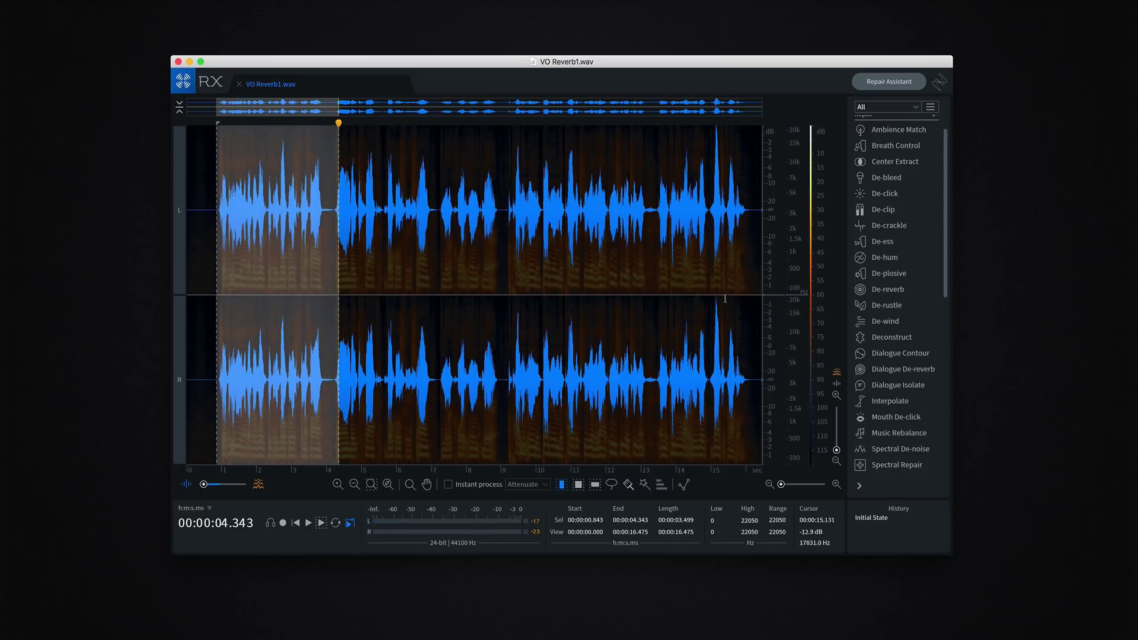
left_click(902, 369)
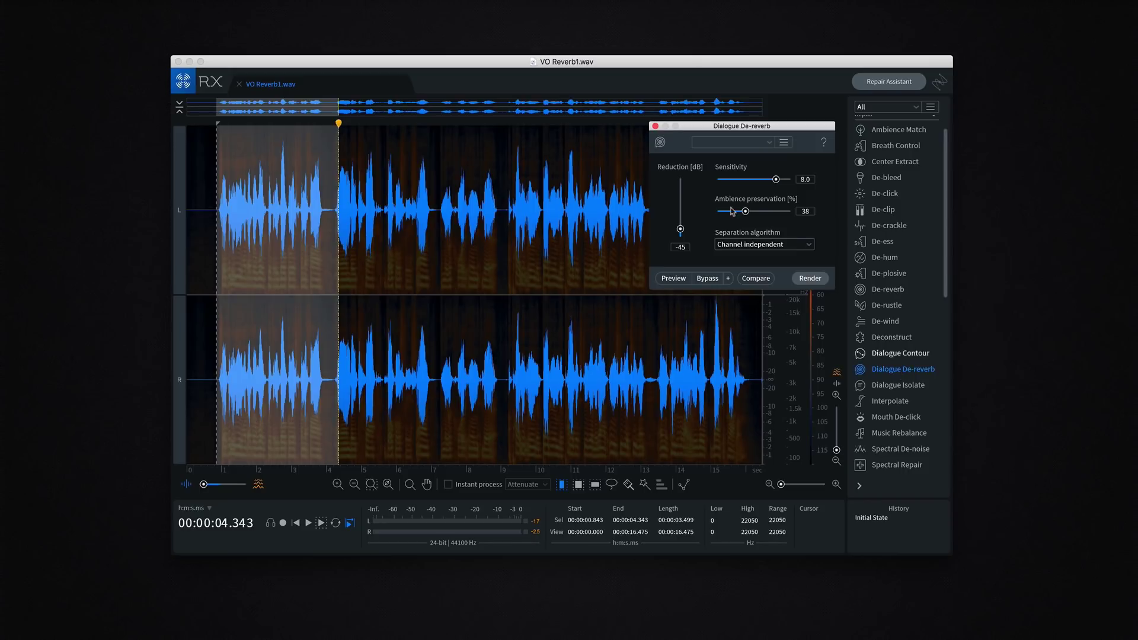
mouse_move(776, 179)
left_mouse_down()
mouse_move(738, 179)
mouse_move(775, 181)
left_mouse_up()
left_click_drag(745, 211, 682, 234)
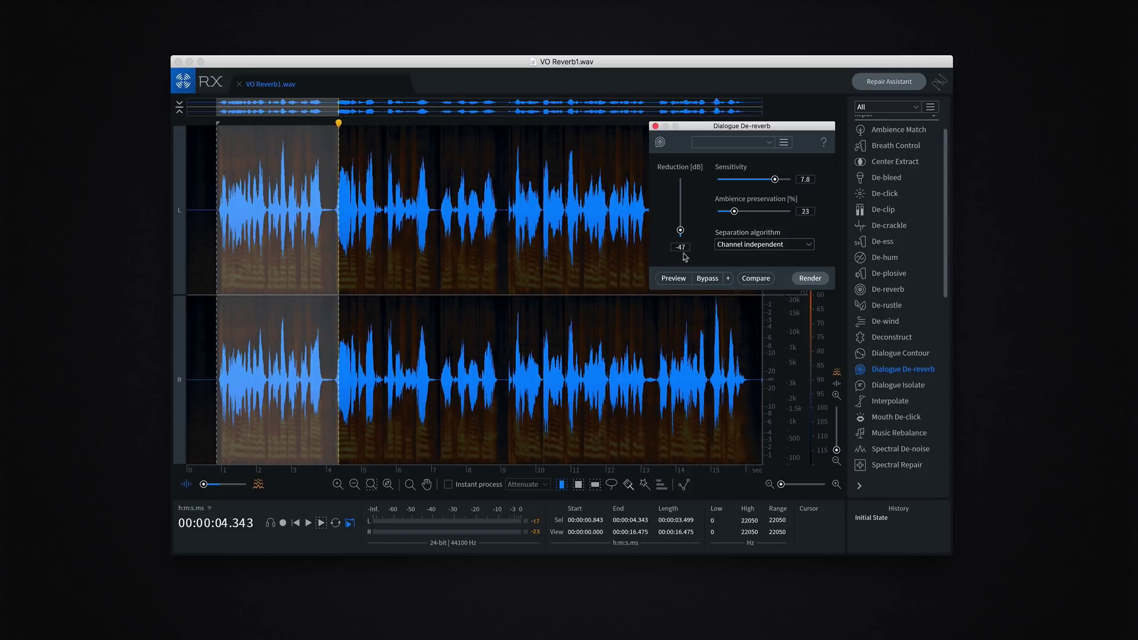
Step: Select the opening phrase from 1.0 to 4.0 s in both channels
left_click(230, 161)
left_click_drag(222, 163, 326, 178)
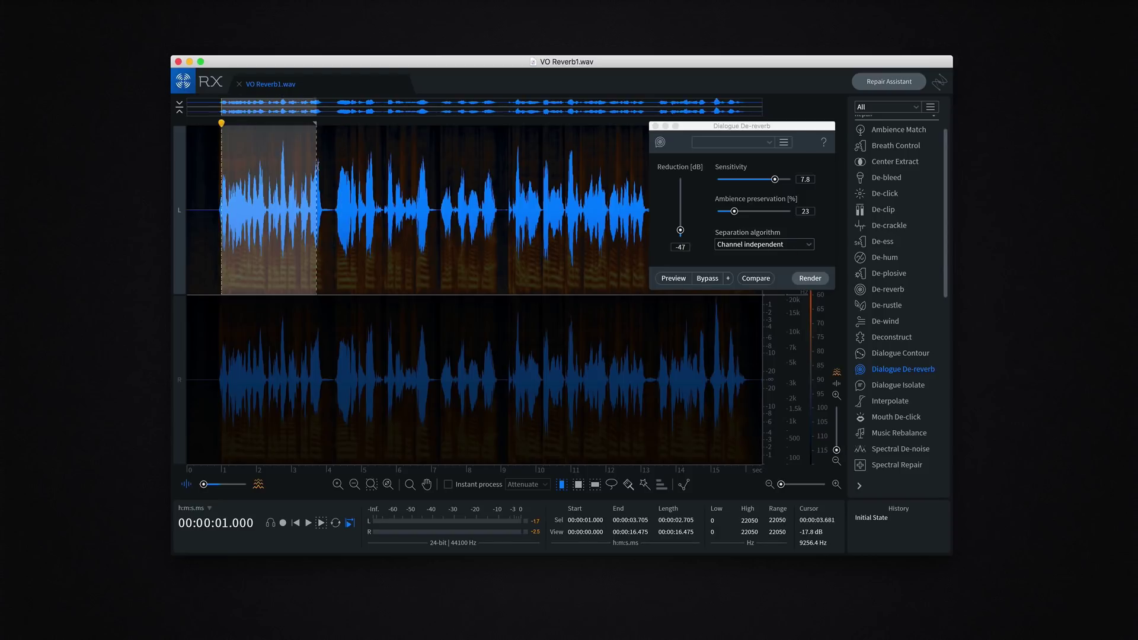
left_click(182, 318)
Step: Play the selected phrase unprocessed and preview it with the Dialogue De-reverb settings
key("space")
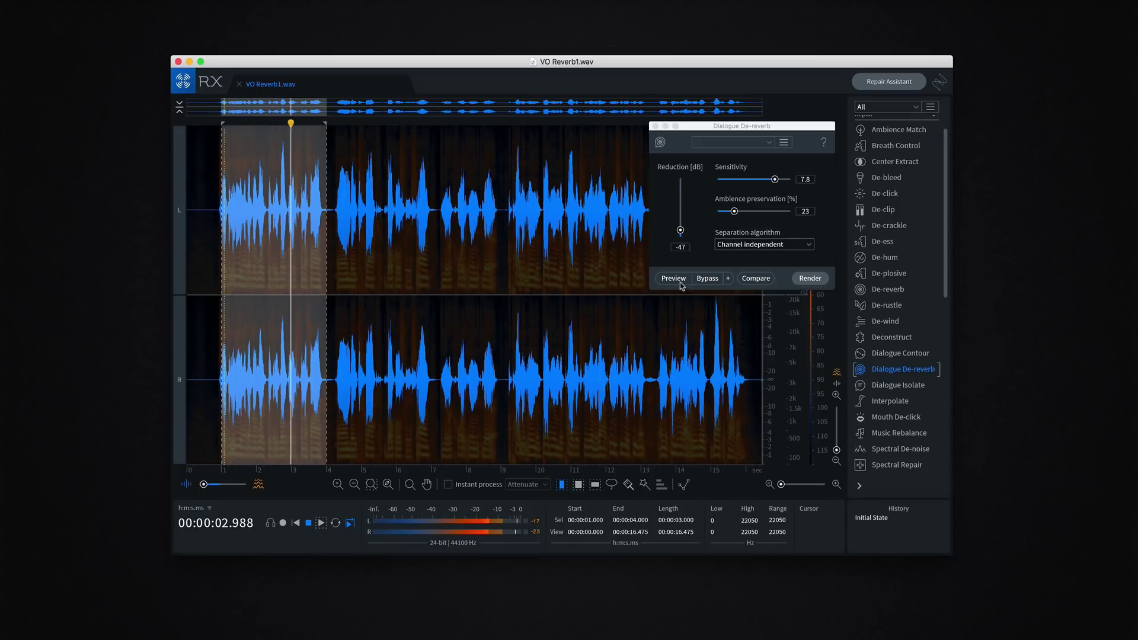
key("space")
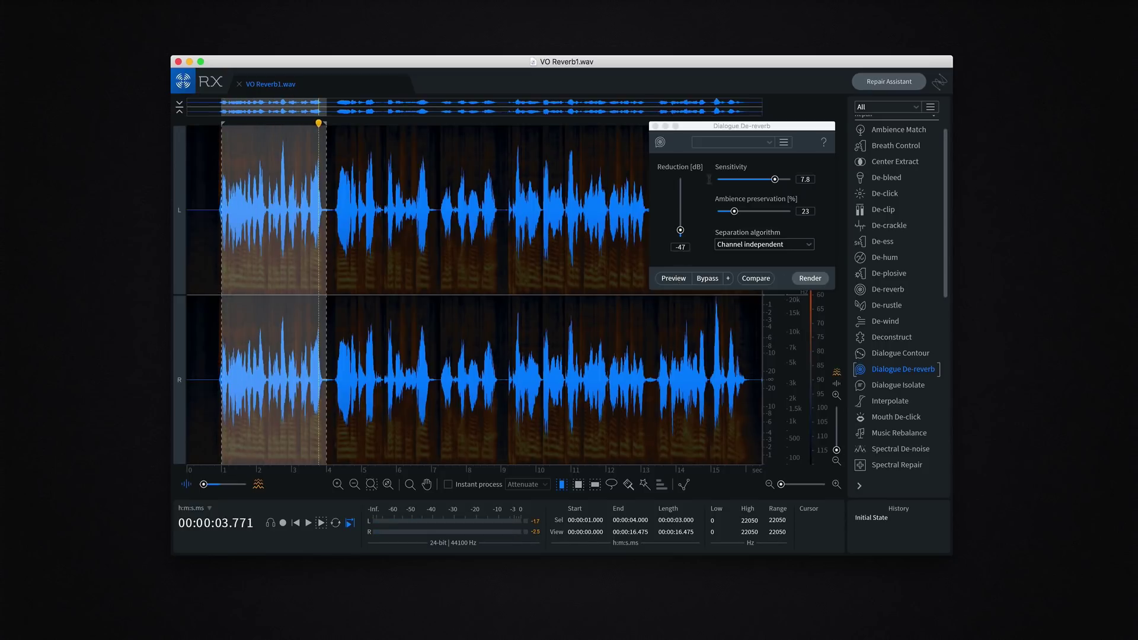
left_click(673, 279)
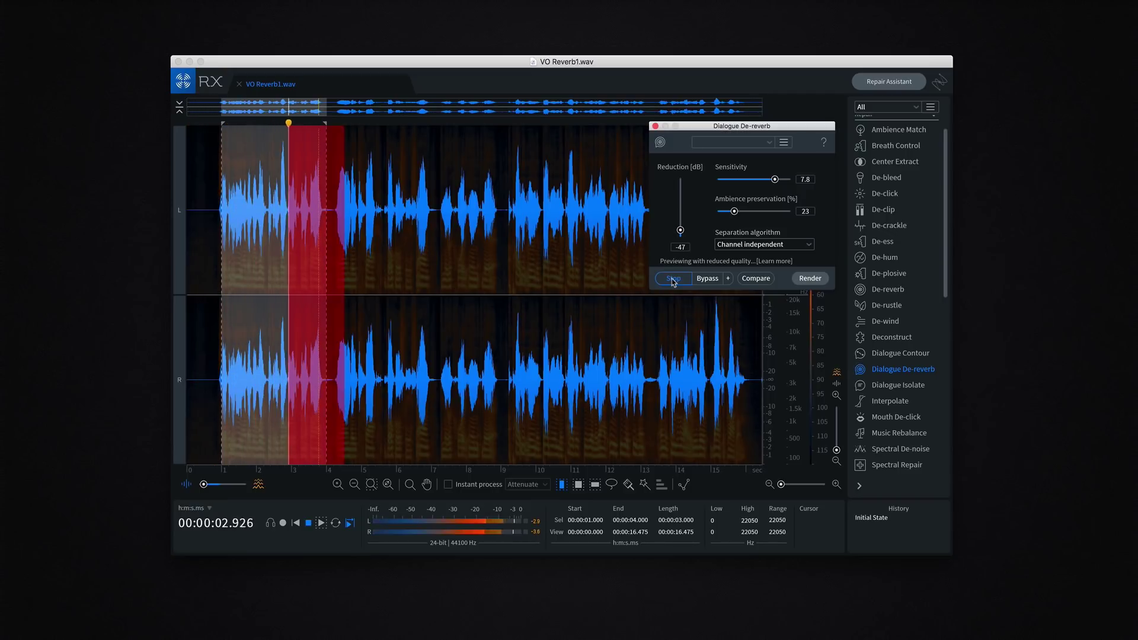
left_click(673, 279)
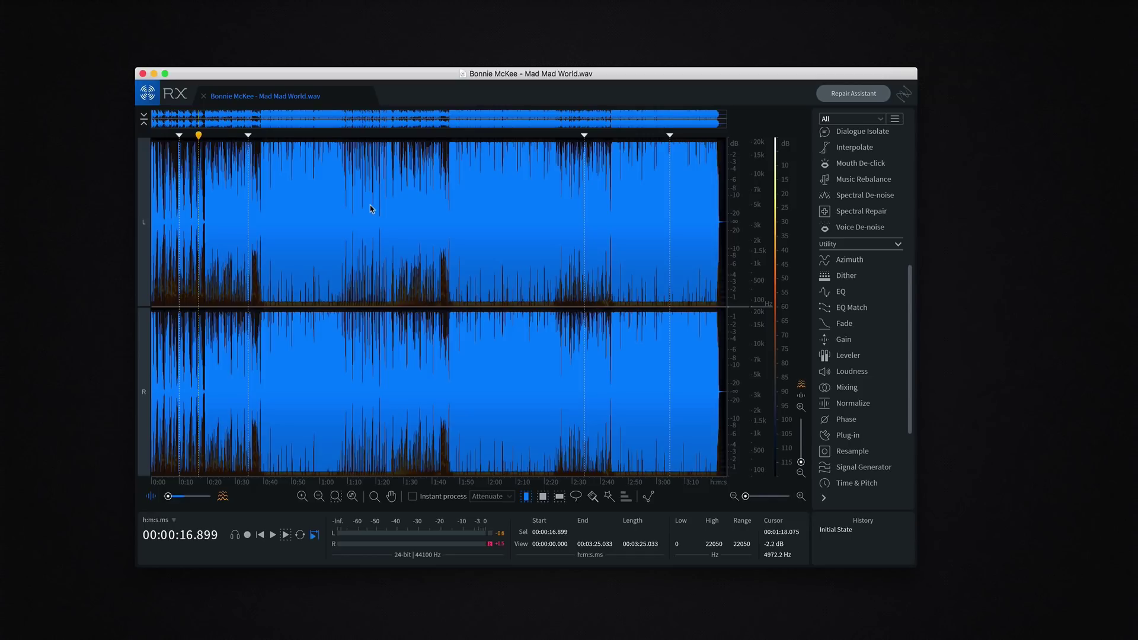
Step: Open Music Rebalance clear of the module list and play the unprocessed song from the first marker
left_click(882, 179)
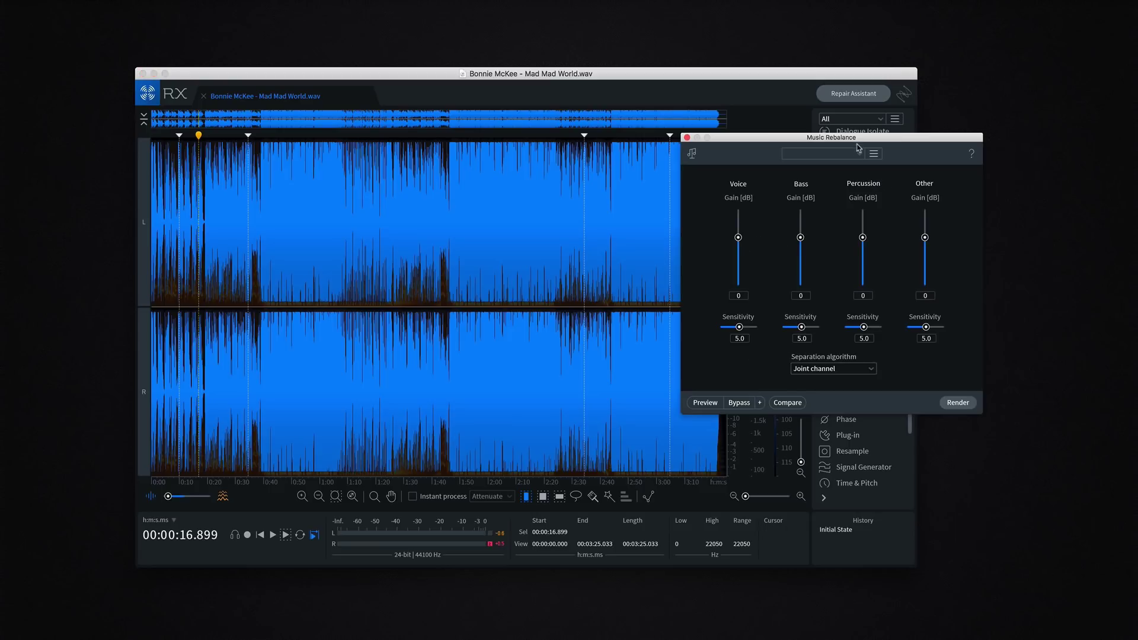
left_click_drag(857, 144, 580, 164)
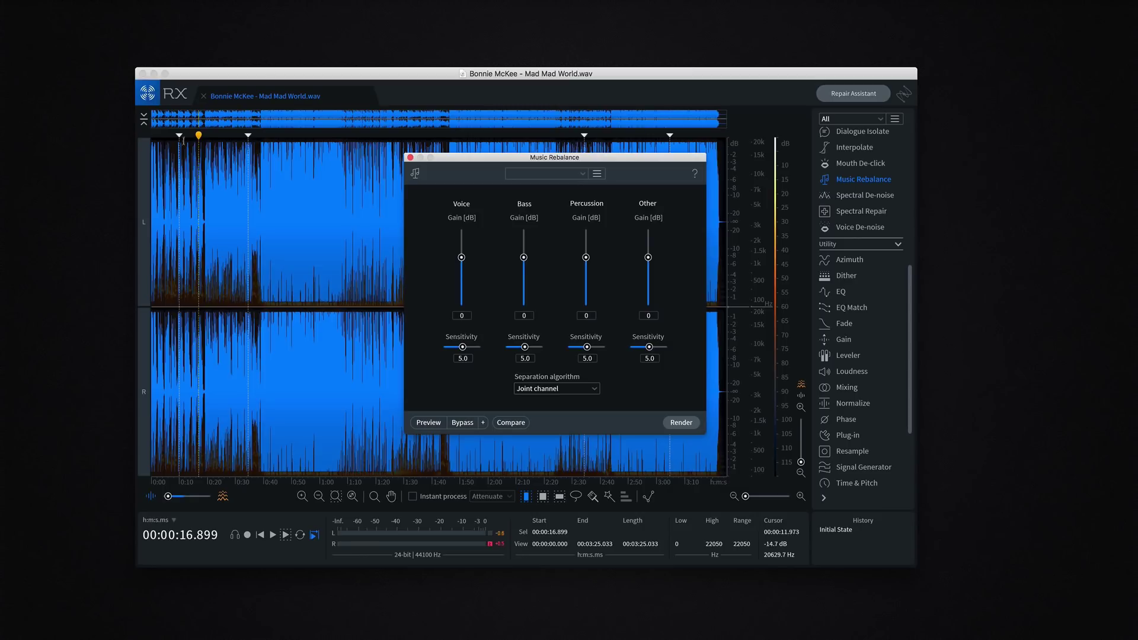
left_click(179, 148)
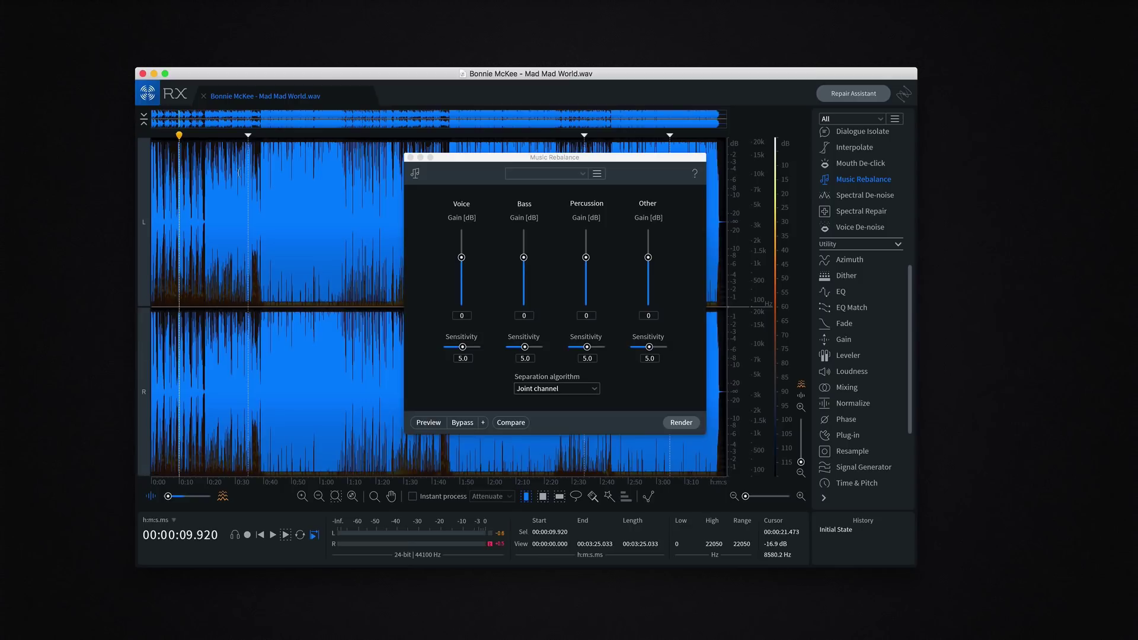
key("space")
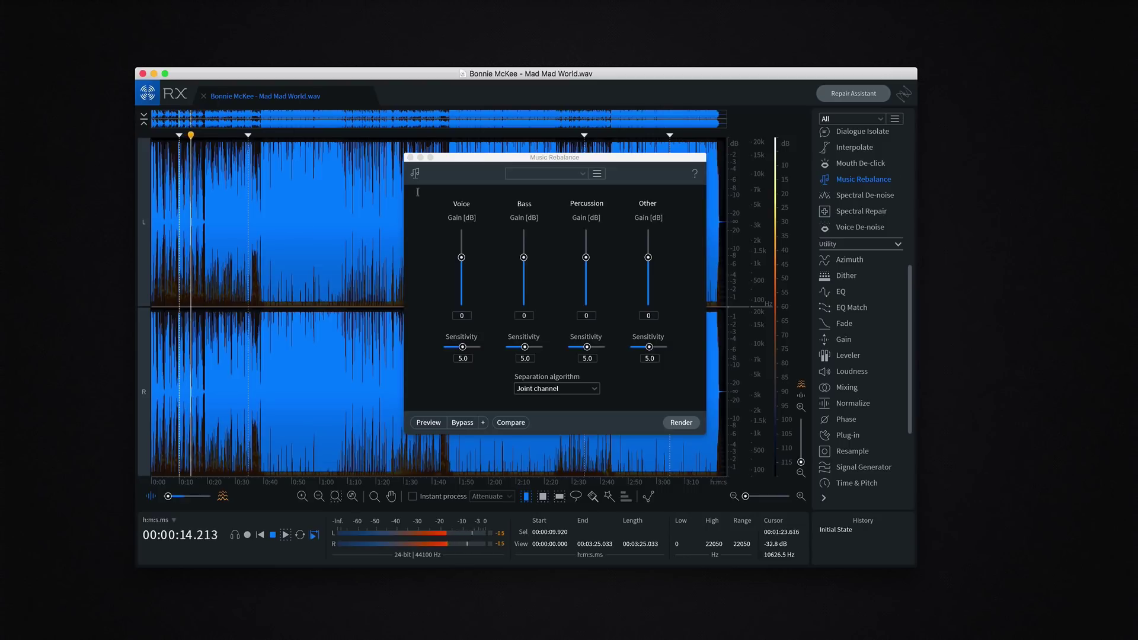
key("space")
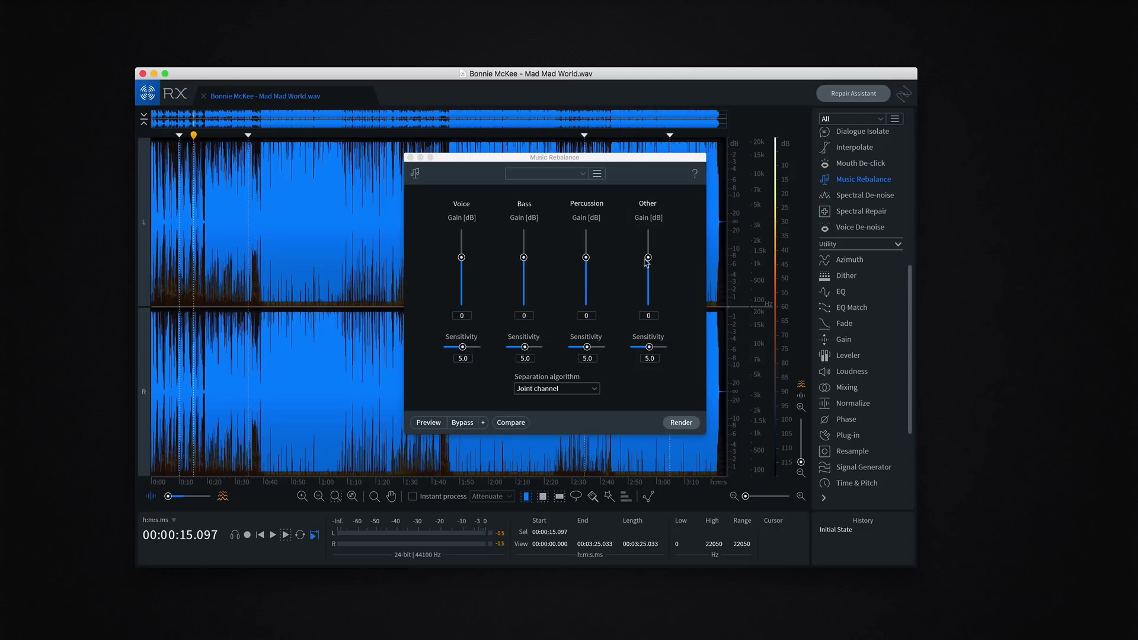
Step: Lower the Other gain to -7.0 dB in Music Rebalance and preview the mix
left_click_drag(648, 258, 648, 275)
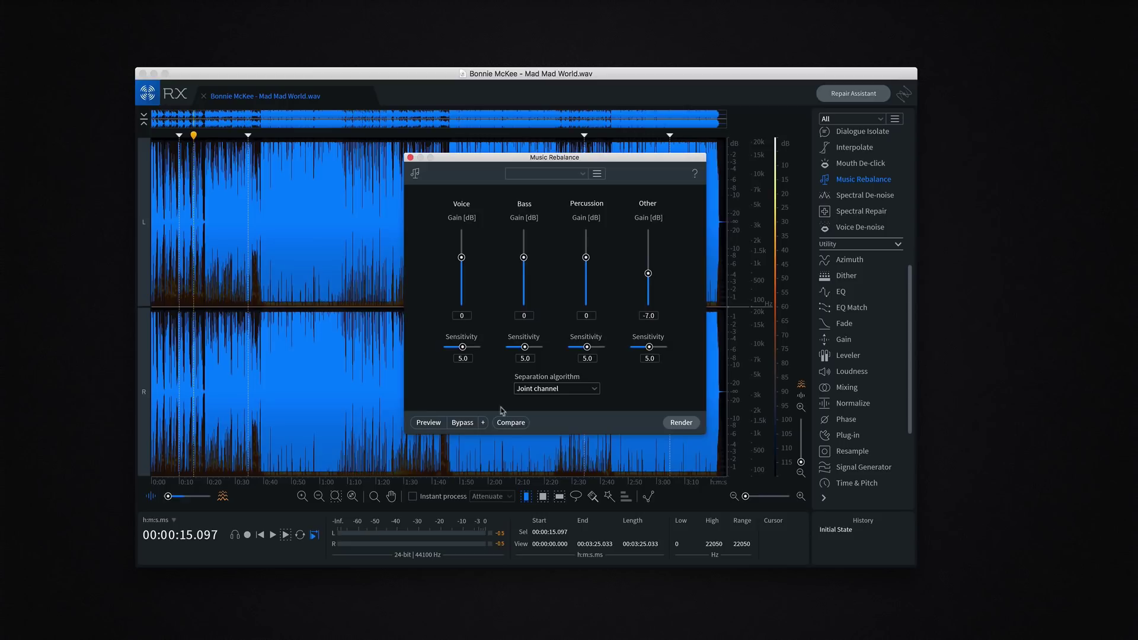
left_click(427, 423)
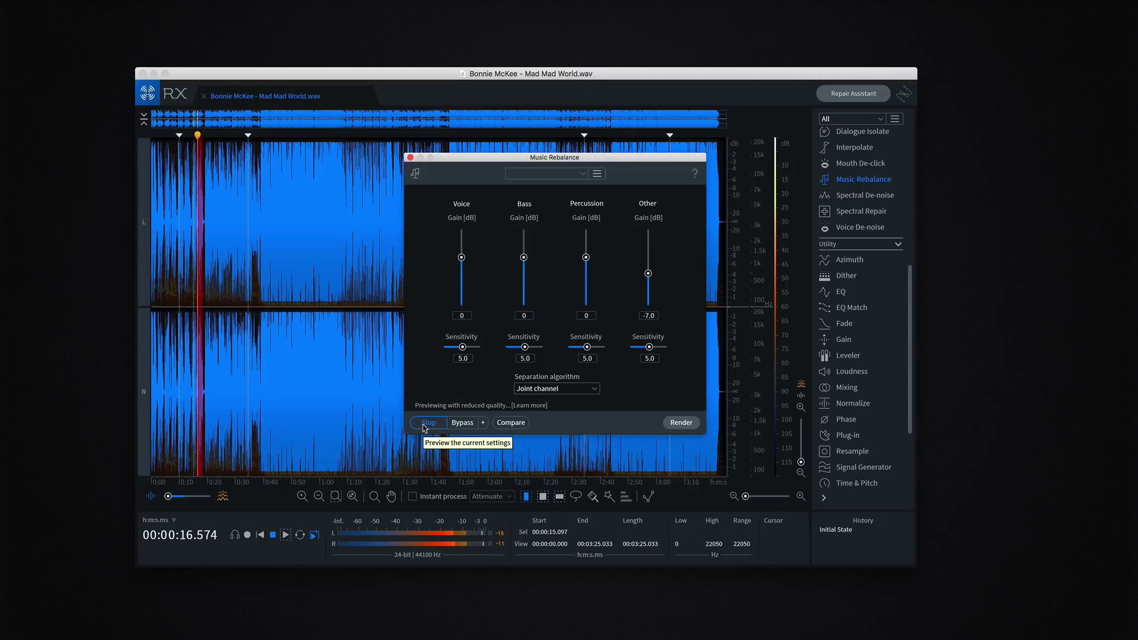
left_click(425, 423)
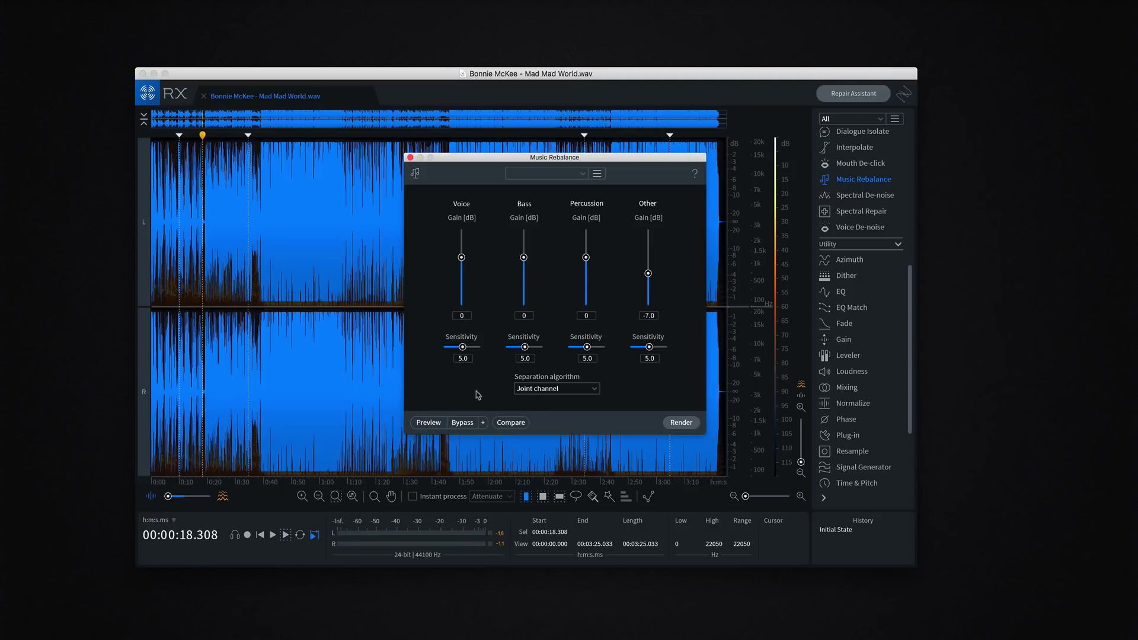
Step: Drop the Other gain to -Inf and preview both channels of the song from the first marker
left_click_drag(647, 273, 646, 355)
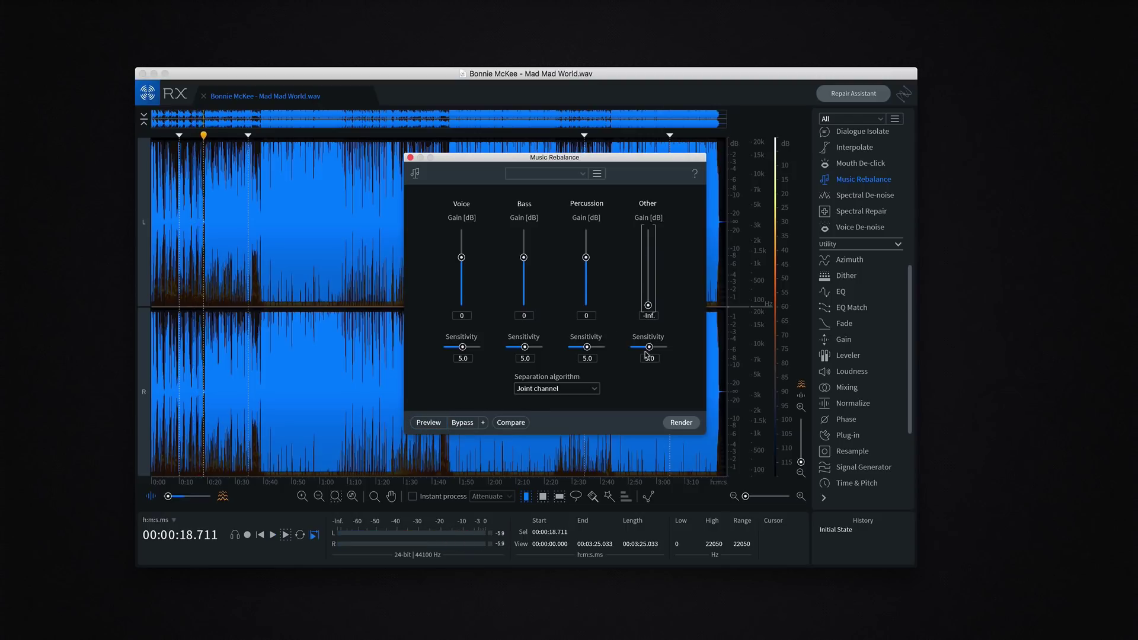
left_click(183, 145)
left_click(180, 138)
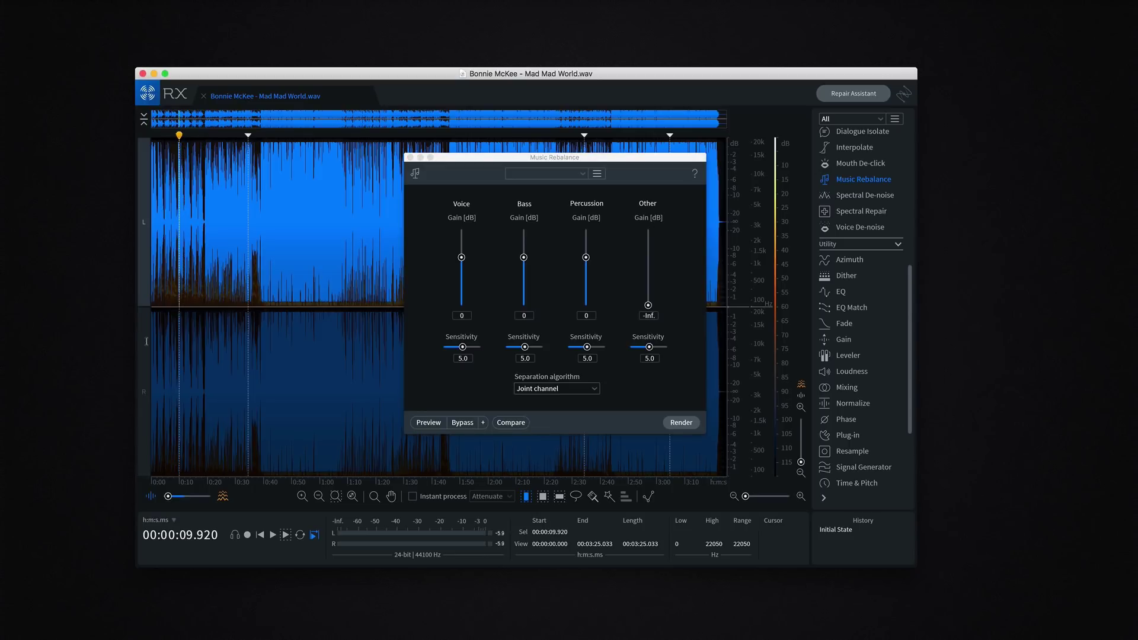
left_click(140, 382)
left_click(427, 422)
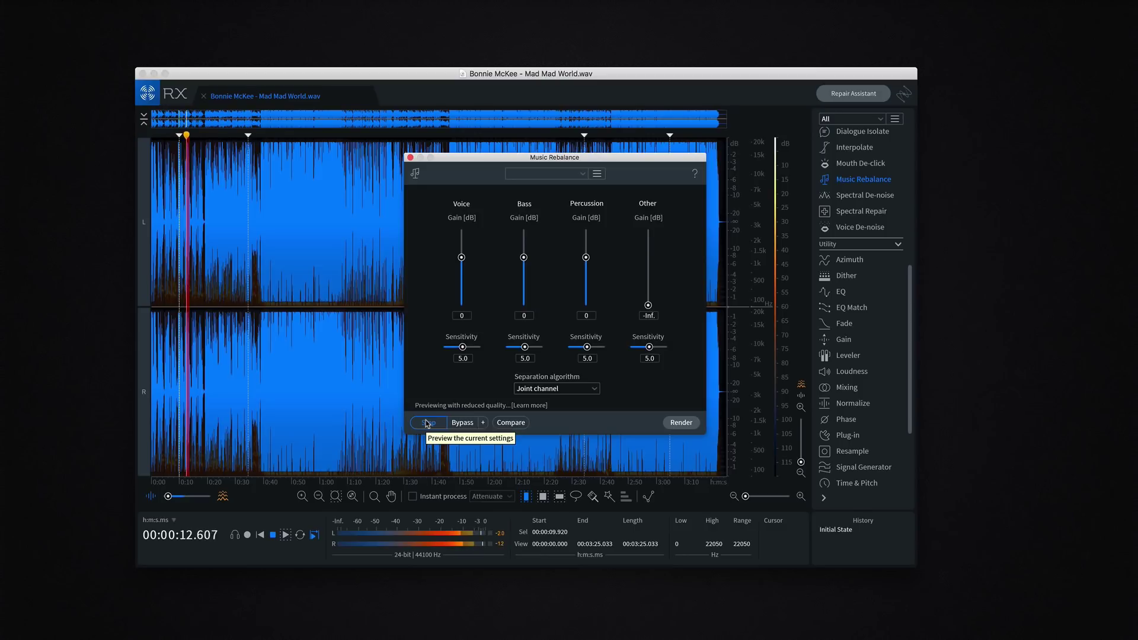
left_click(427, 422)
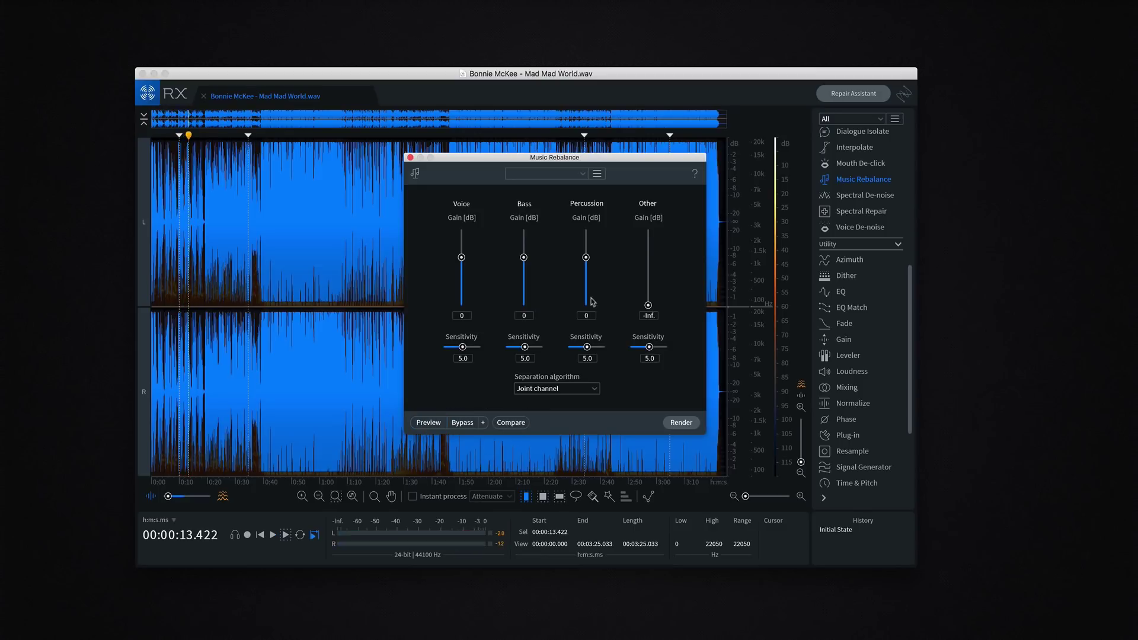
Step: Reset the Other gain to 0, drop the Bass gain to -Inf and preview the song from 40 s
double_click(648, 307)
left_click(263, 135)
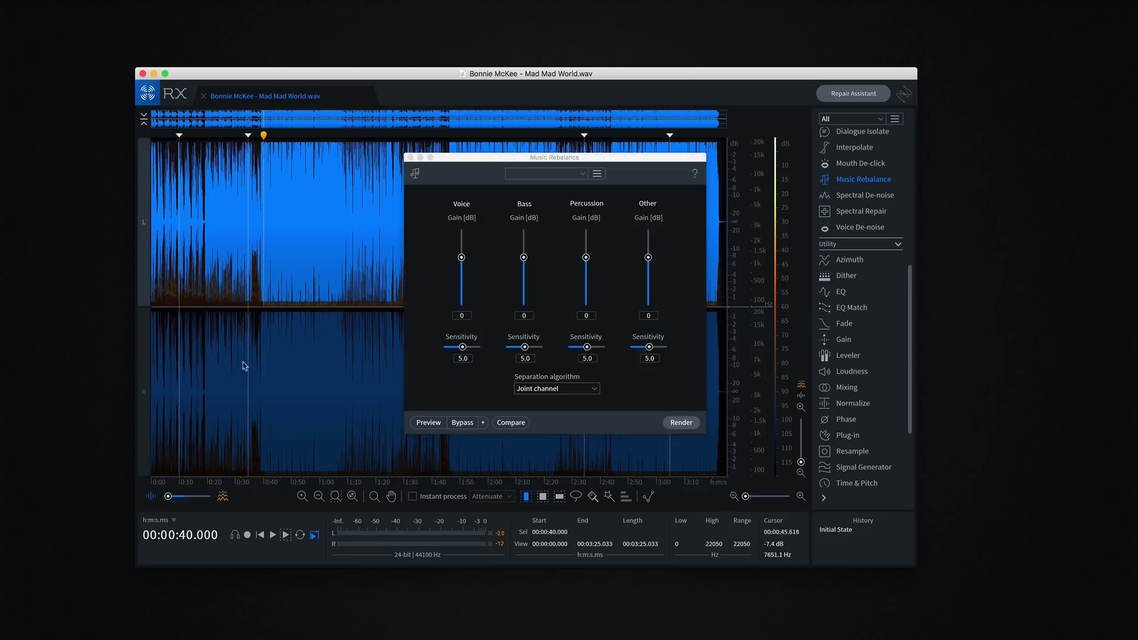
left_click_drag(523, 257, 523, 310)
left_click(435, 423)
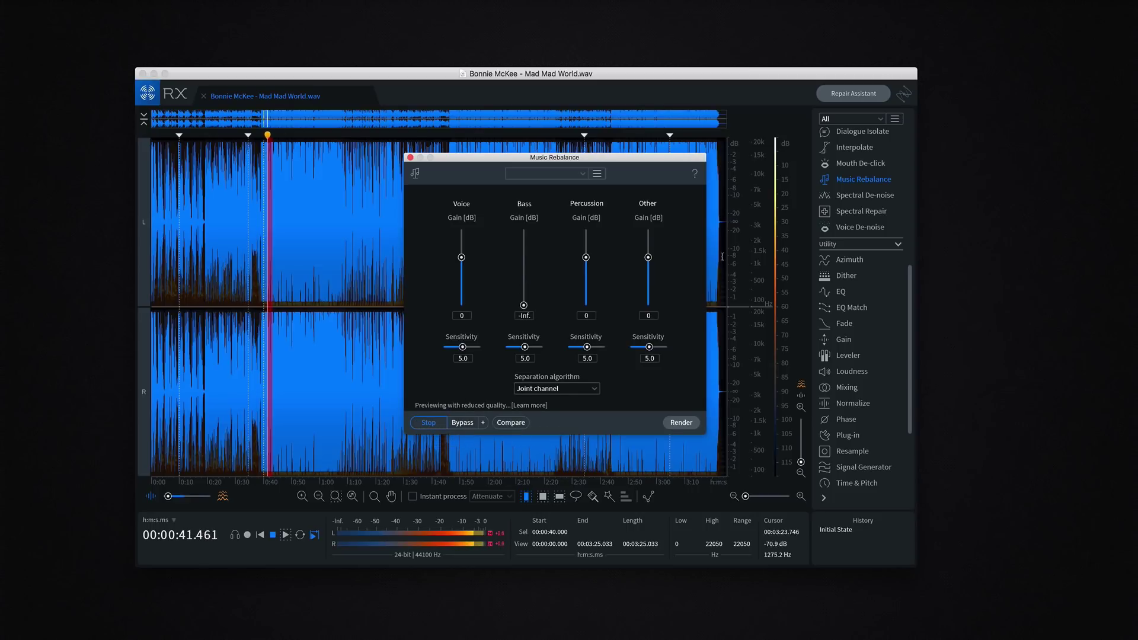
left_click(433, 422)
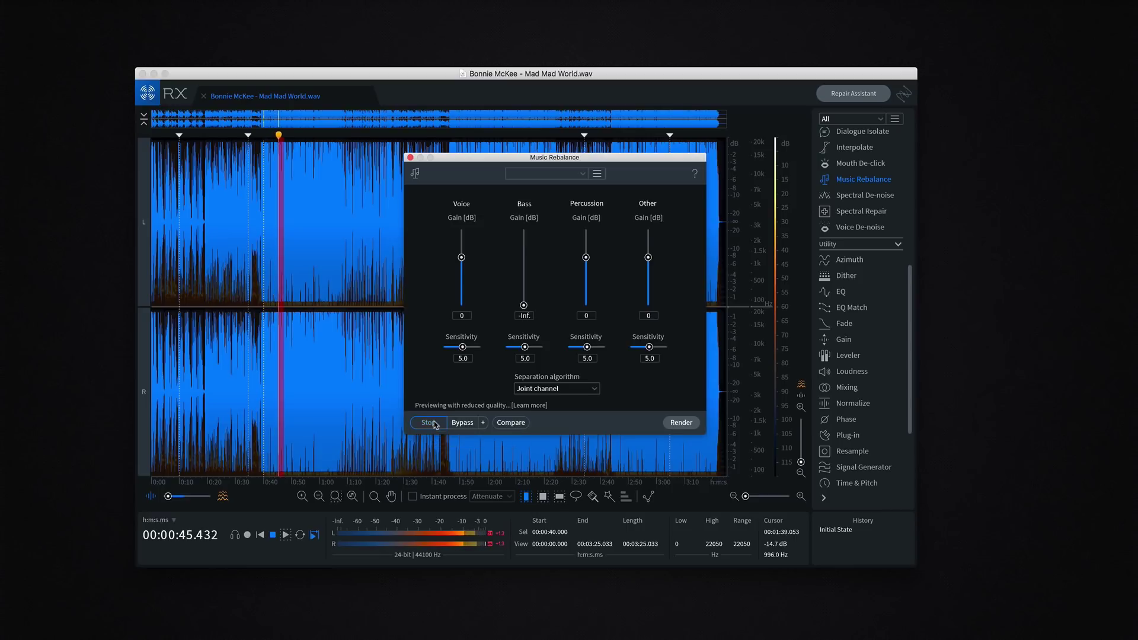
Step: Reset the Bass gain to 0, play the unprocessed song for comparison and close Music Rebalance
double_click(523, 306)
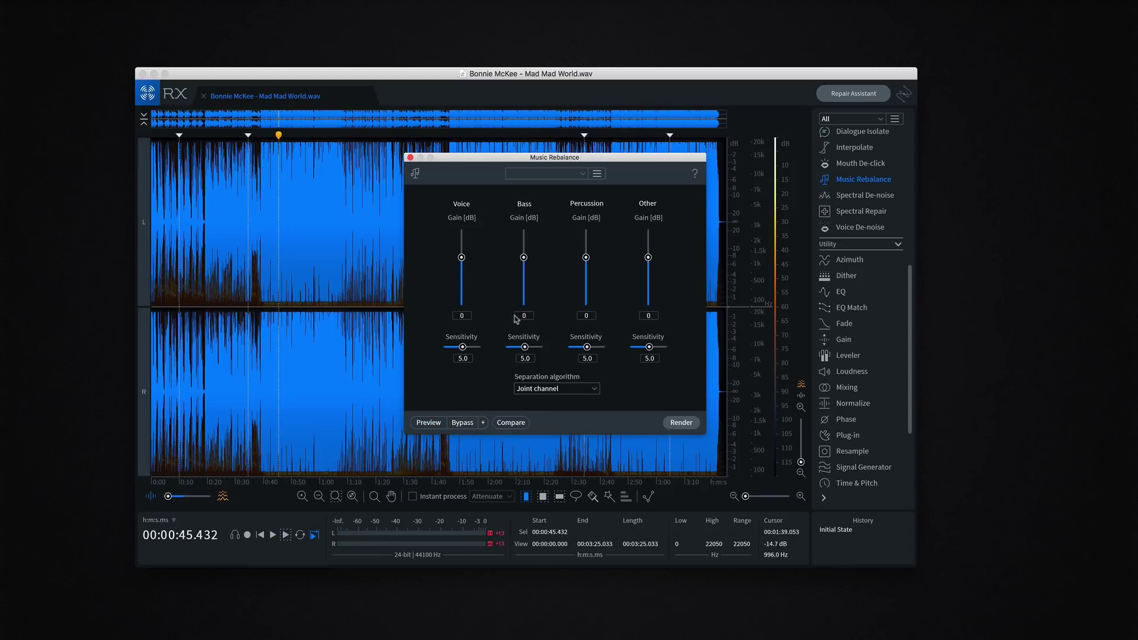
key("space")
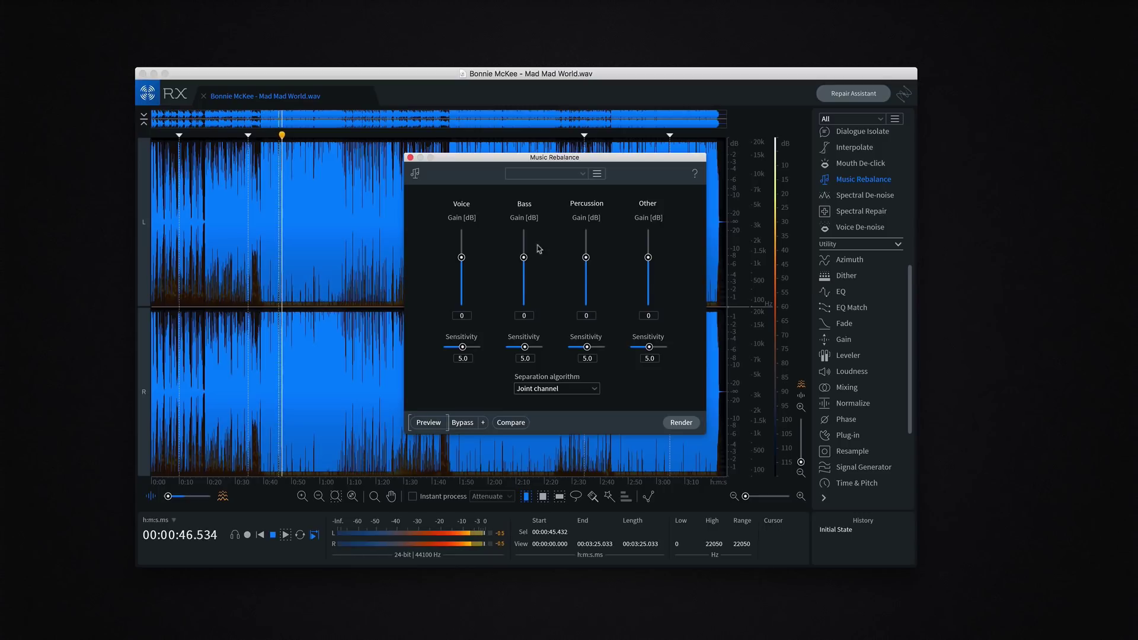
key("space")
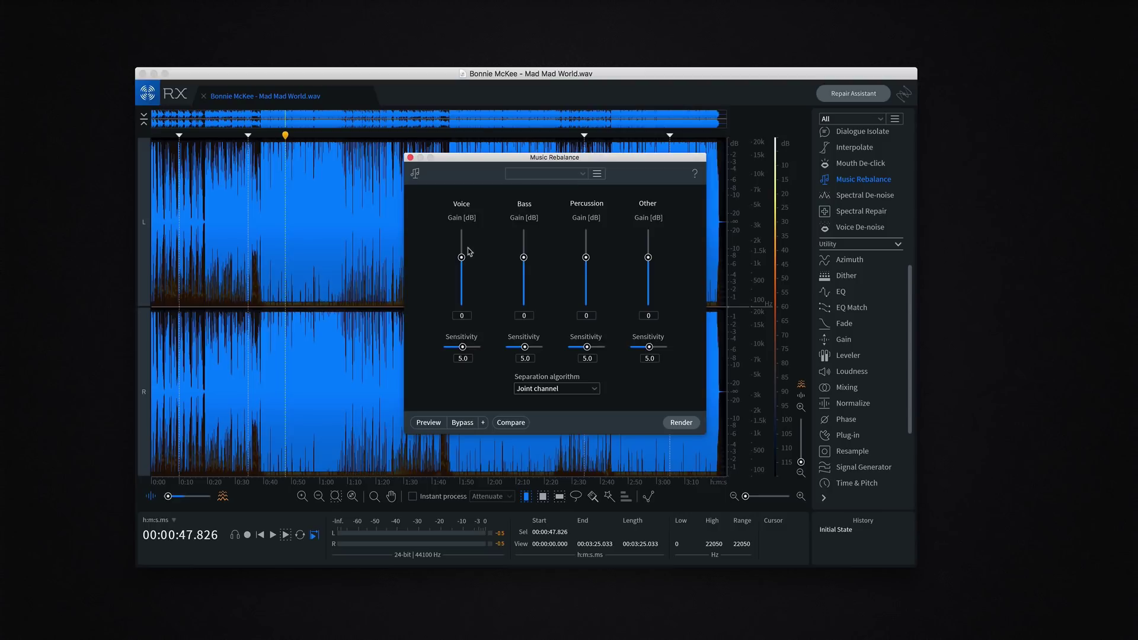
left_click(410, 157)
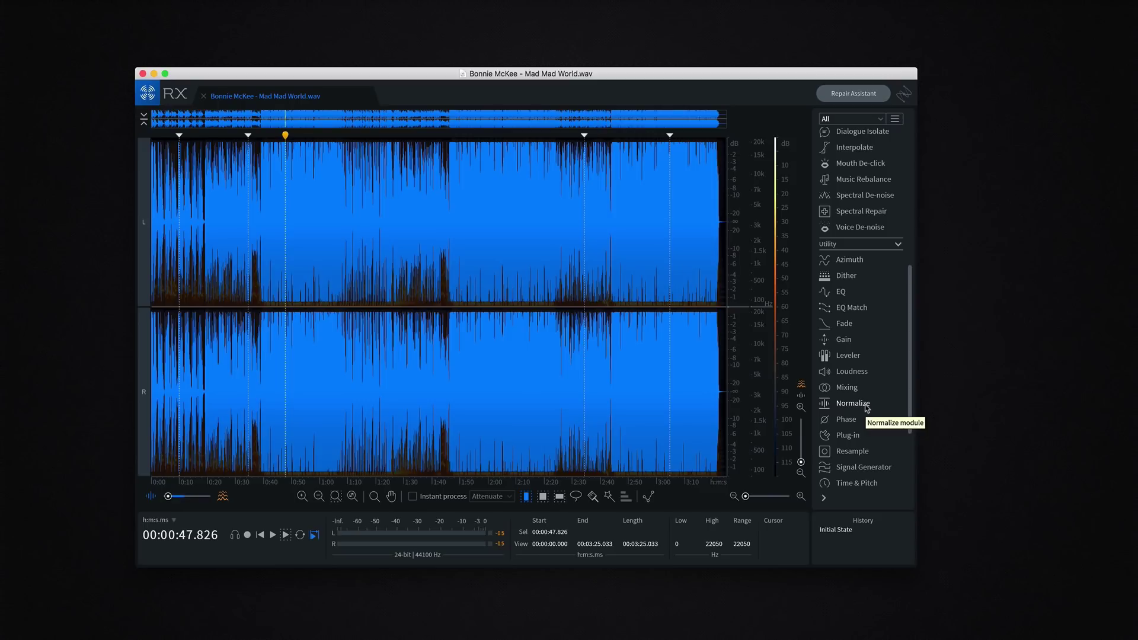
Step: Select the song from about 58.7 s to 1:10, try a 24-semitone curve in Variable Pitch and close that module
scroll(867, 409, "down", 3)
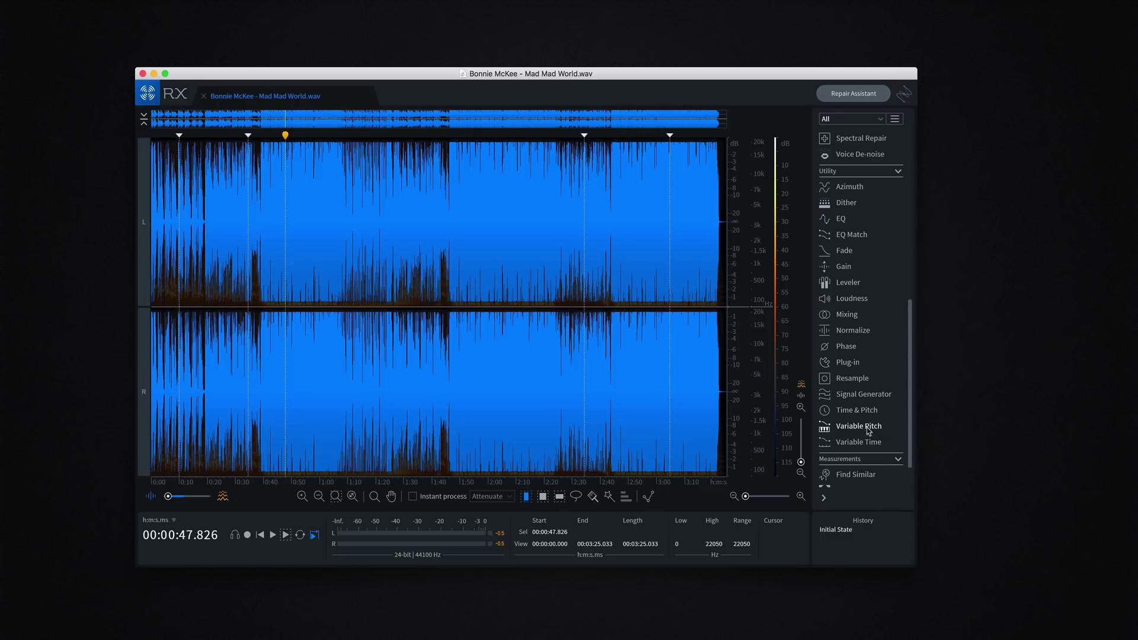
left_click(871, 442)
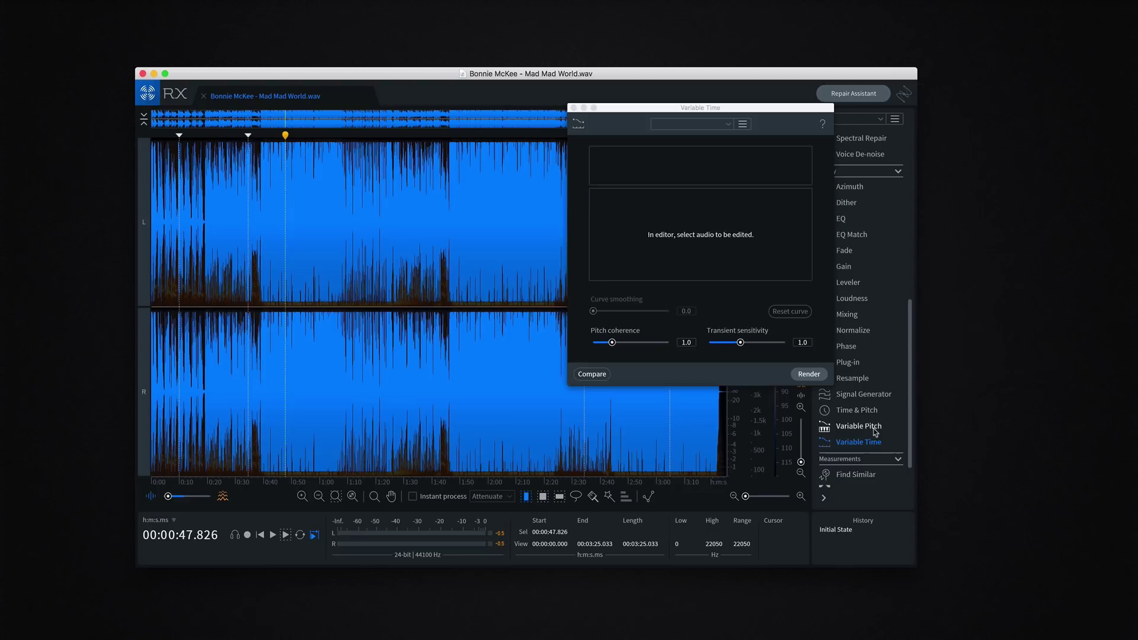
left_click(859, 426)
left_click_drag(315, 246, 347, 246)
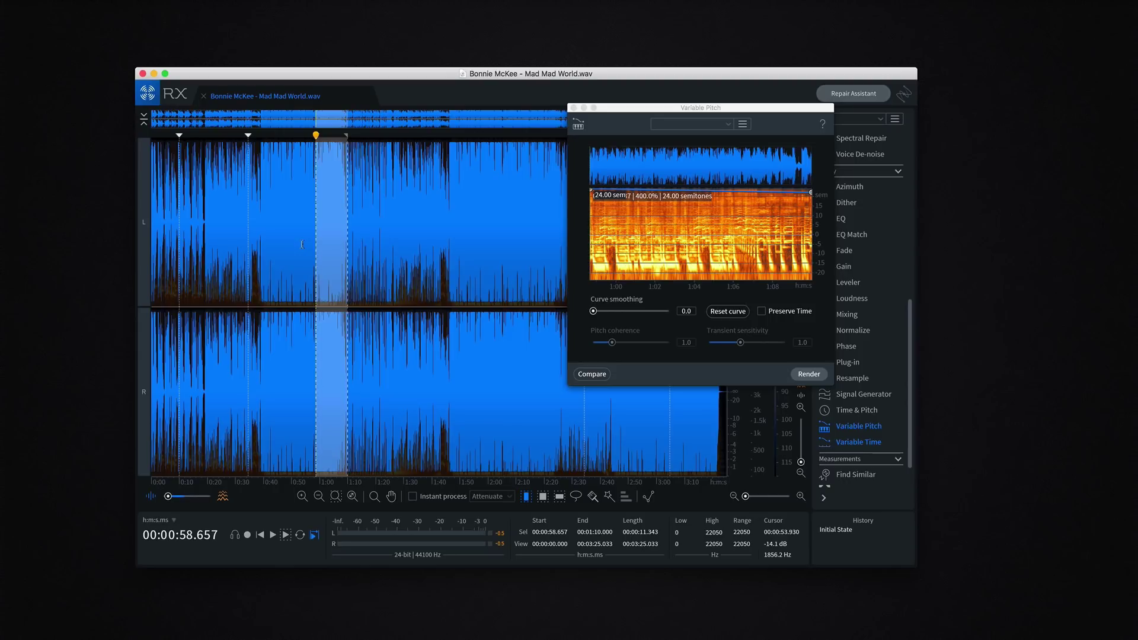
left_click(573, 108)
Step: Examine the selected section's curve and settings in Variable Time and close the module
left_click(859, 442)
left_click(859, 442)
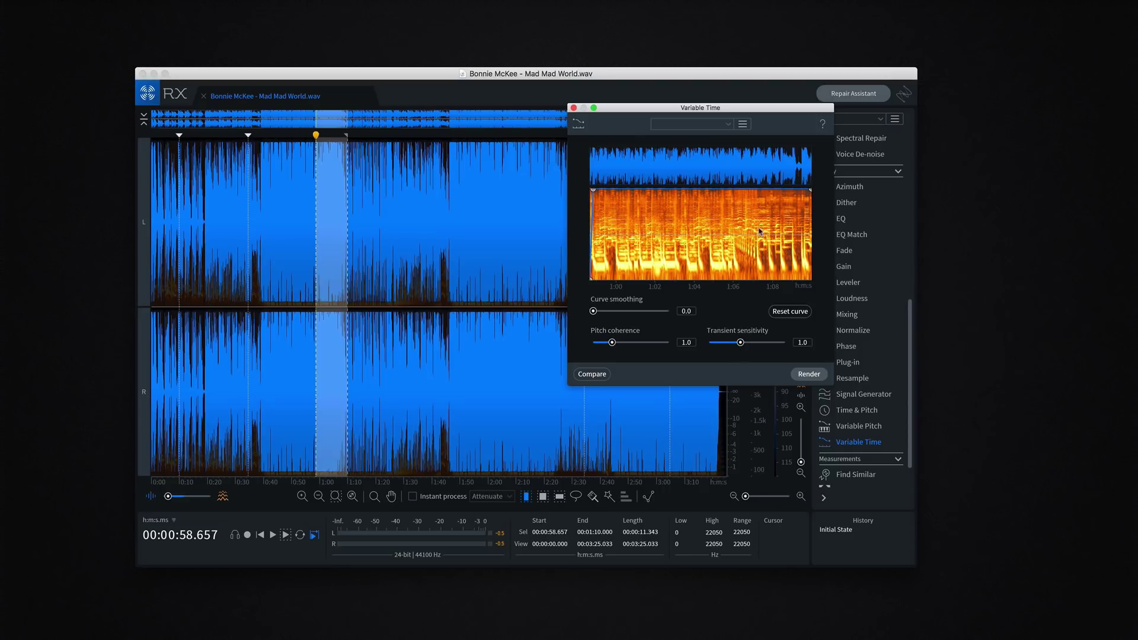
left_click(573, 108)
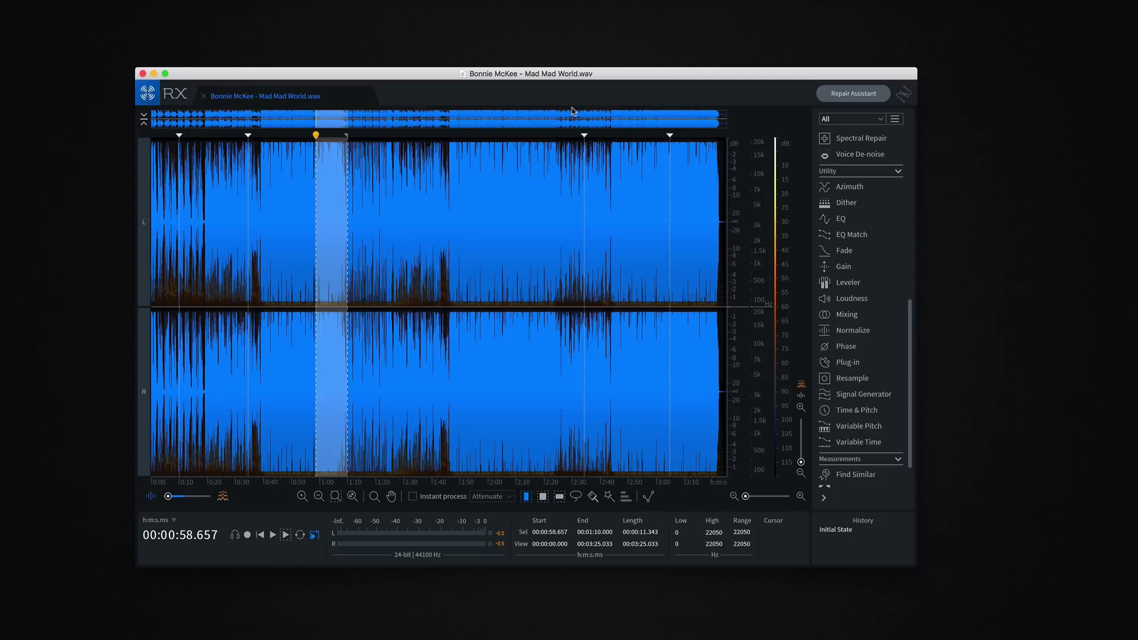